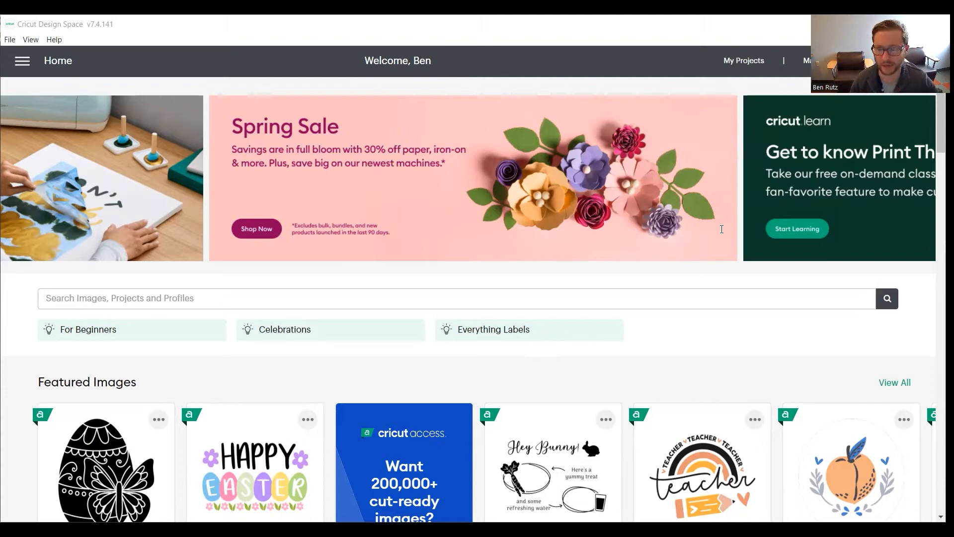
- Start a new project and upload the Fall Means Football SVG Cut File as a cut image
click(896, 61)
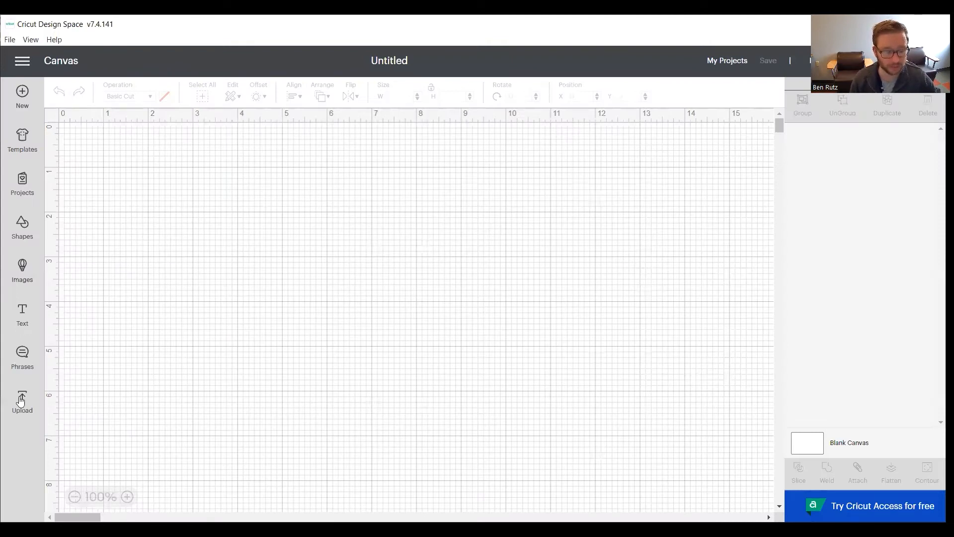
click(21, 400)
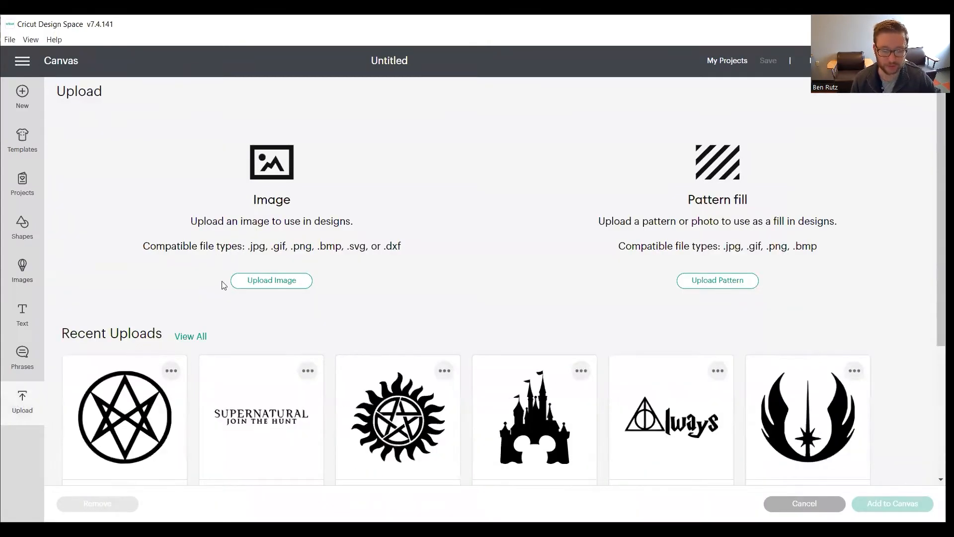
click(261, 281)
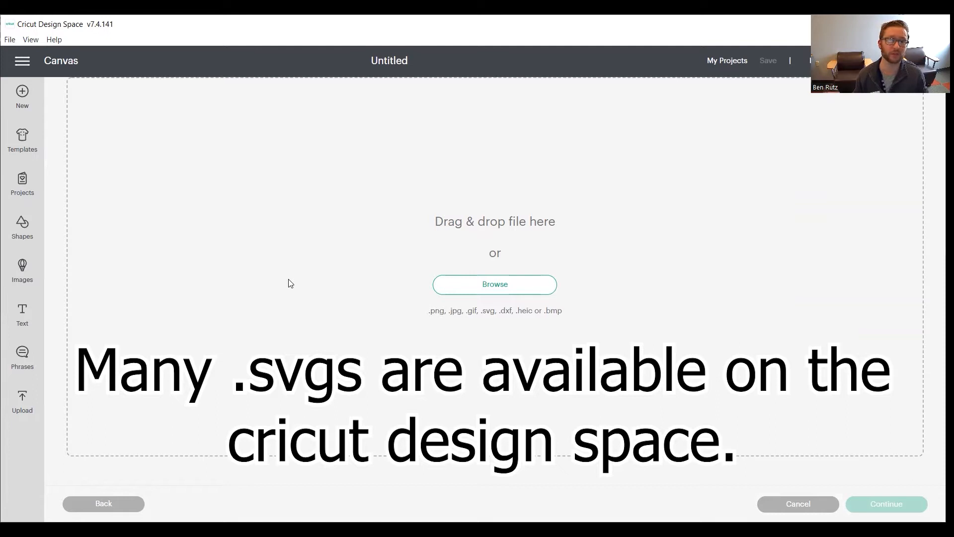
click(467, 283)
click(144, 166)
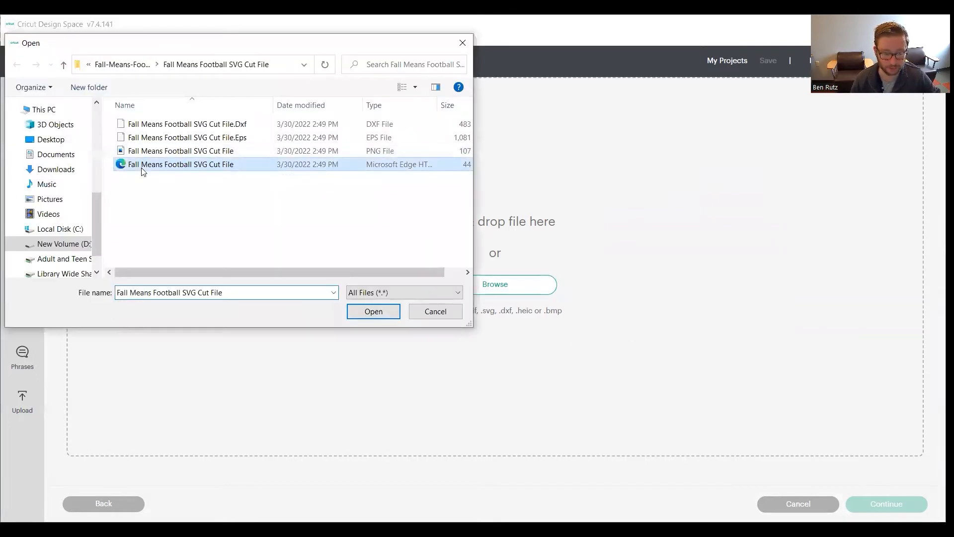
click(372, 312)
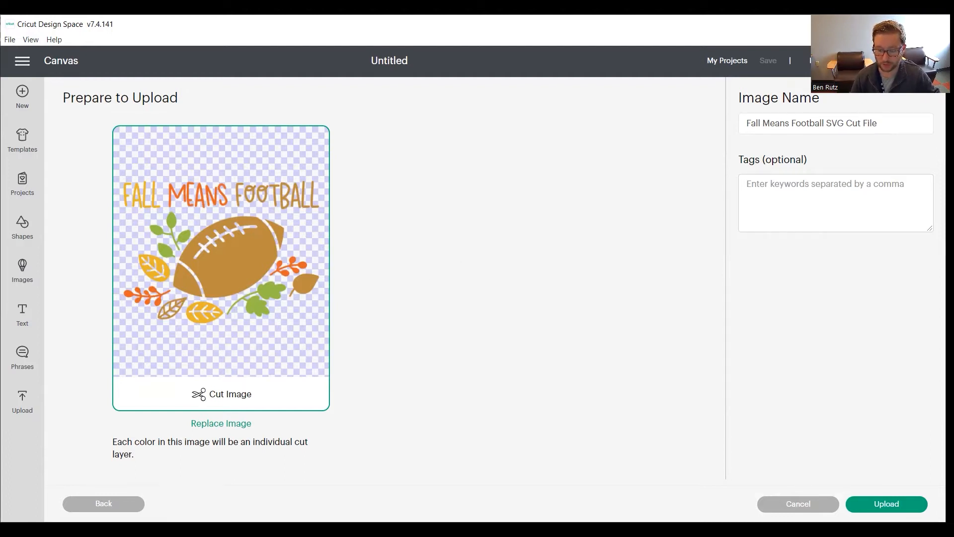
click(886, 504)
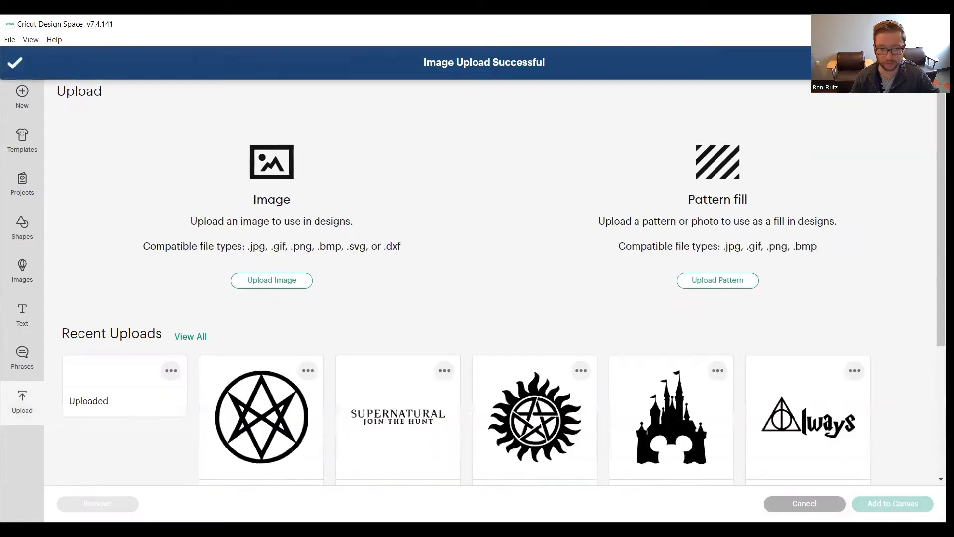
- Add the uploaded football image to the canvas near the origin and enlarge it to about 7.9 by 5.8 inches
click(141, 423)
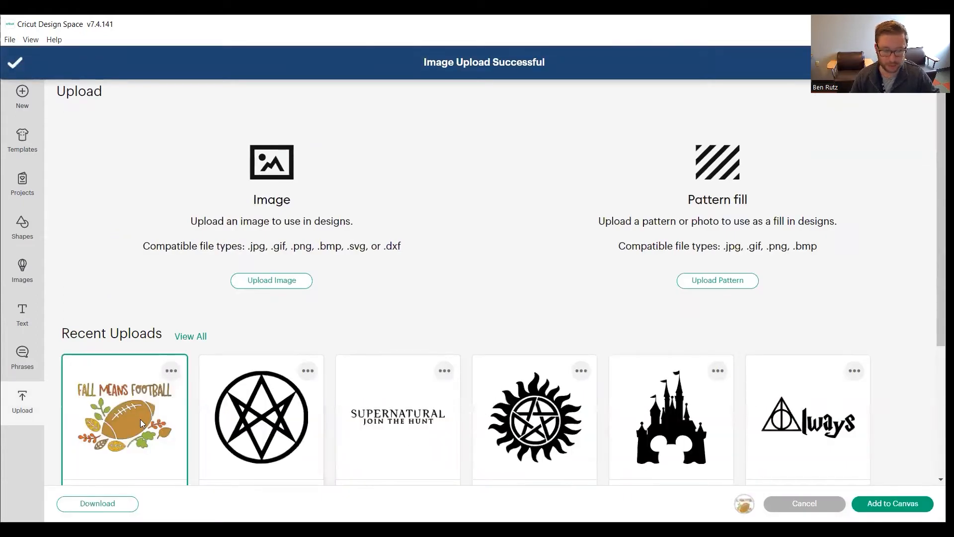
click(883, 502)
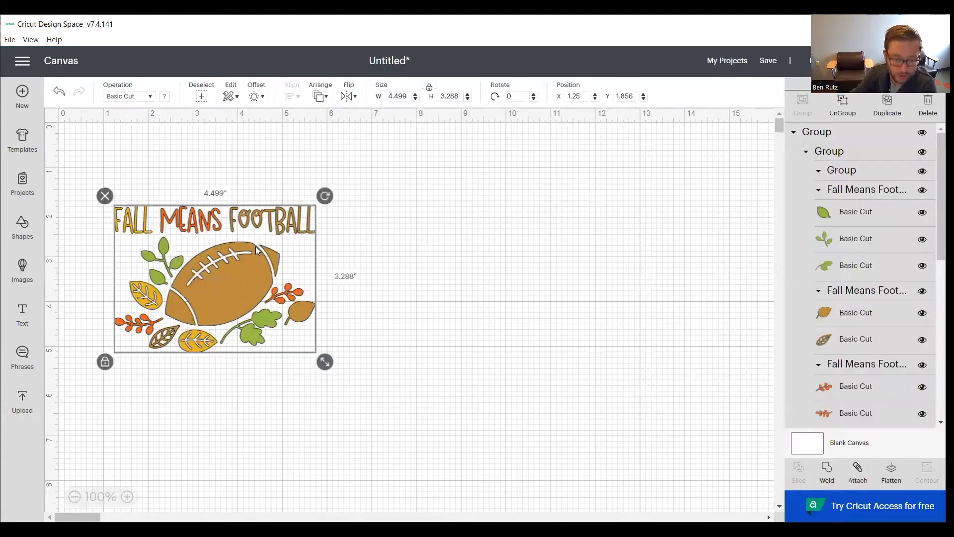
drag(220, 266, 193, 197)
drag(278, 284, 437, 397)
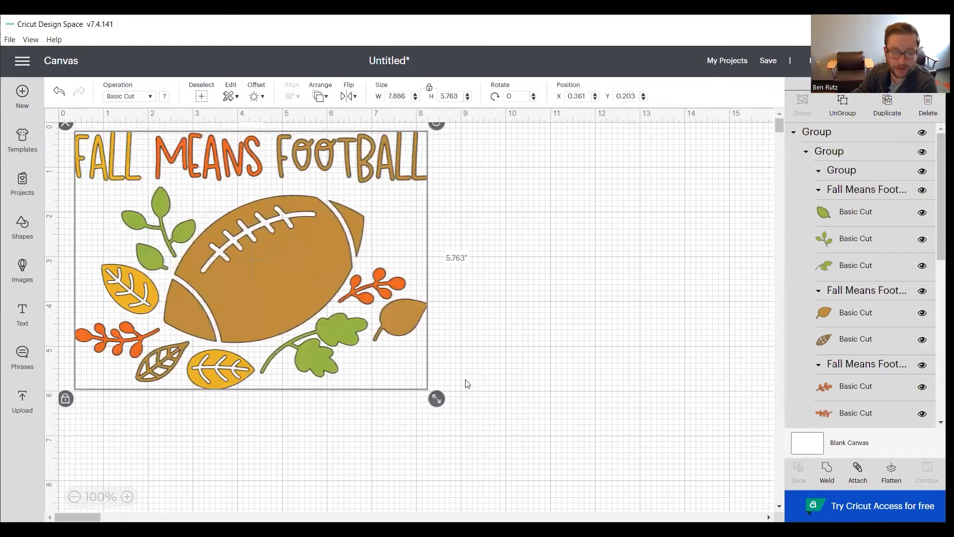
click(603, 256)
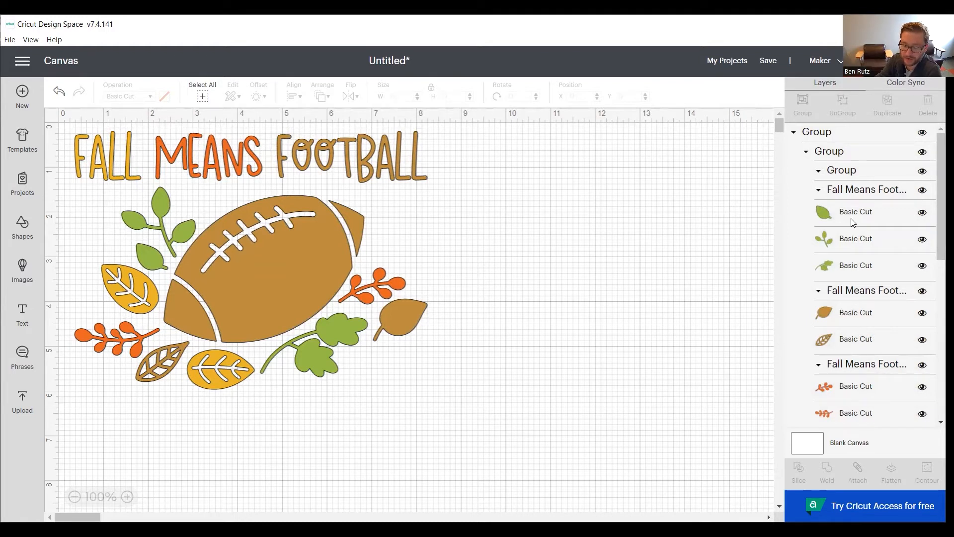
- Look through the layer list to examine the design's individual cut pieces and letters
scroll(853, 222, down, 3)
scroll(845, 258, down, 6)
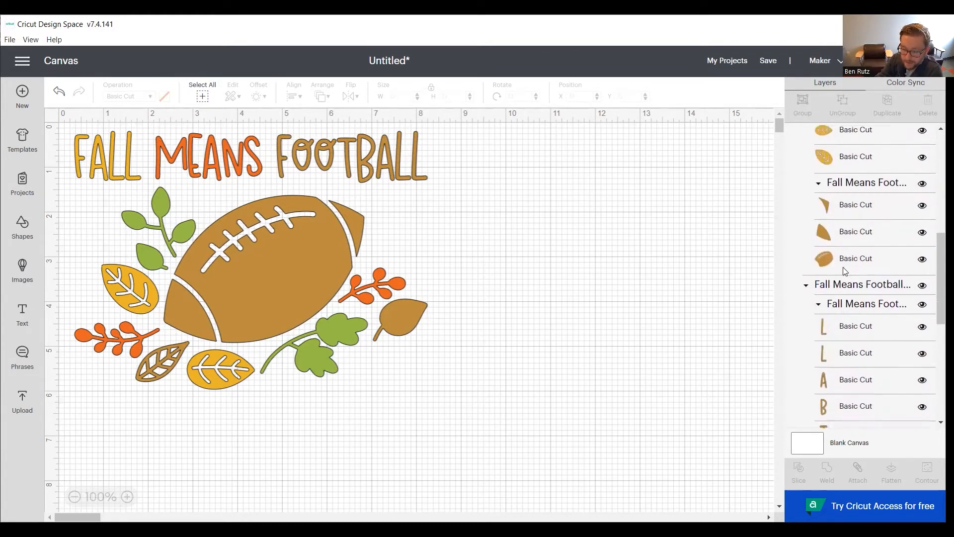
scroll(843, 258, down, 5)
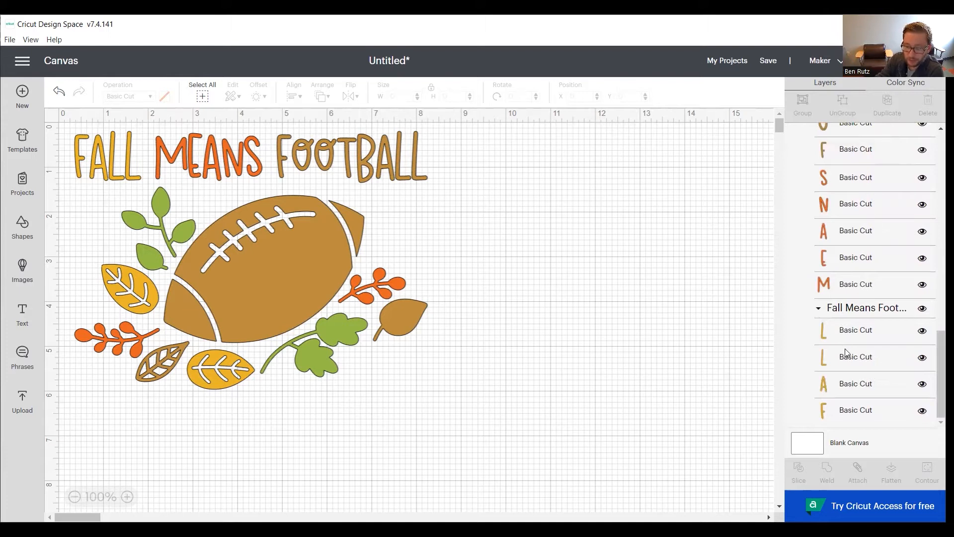
scroll(844, 386, up, 5)
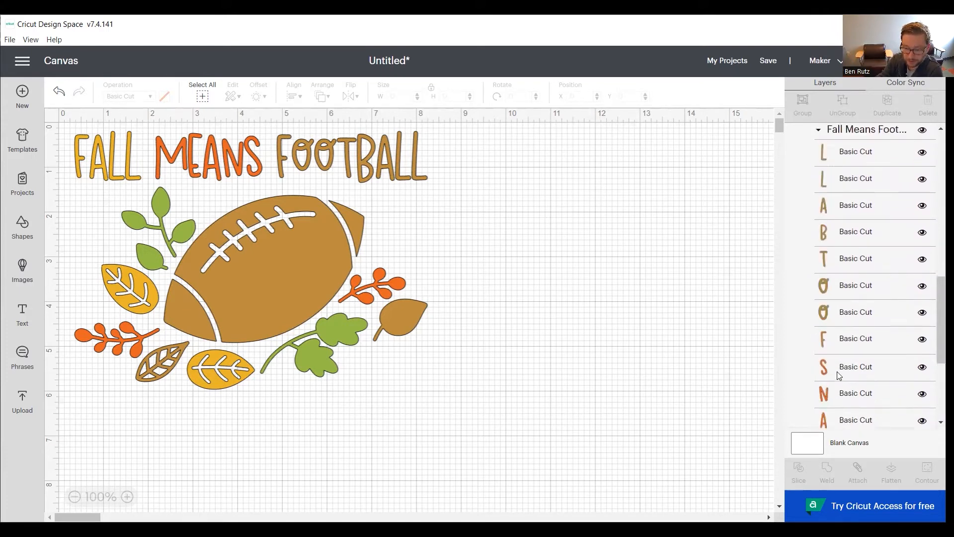
scroll(834, 367, up, 5)
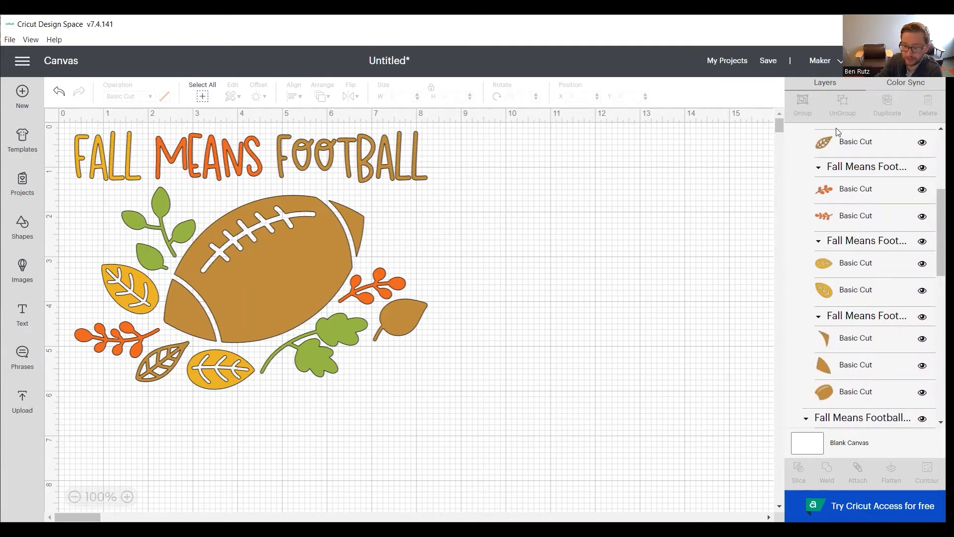
- Preview the pieces placed on each of the four colour mats for cutting, and return to the canvas
click(899, 61)
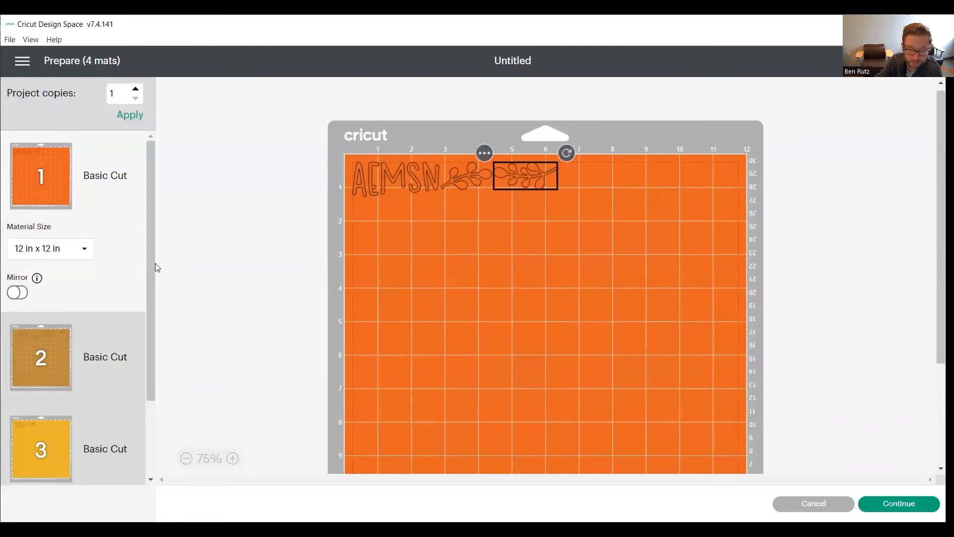
click(50, 354)
scroll(62, 389, down, 3)
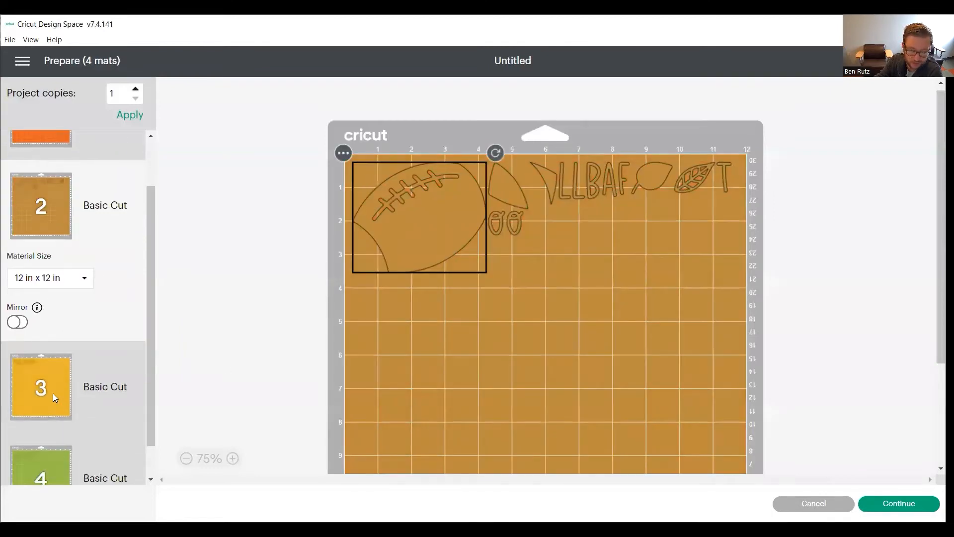
click(53, 393)
click(72, 454)
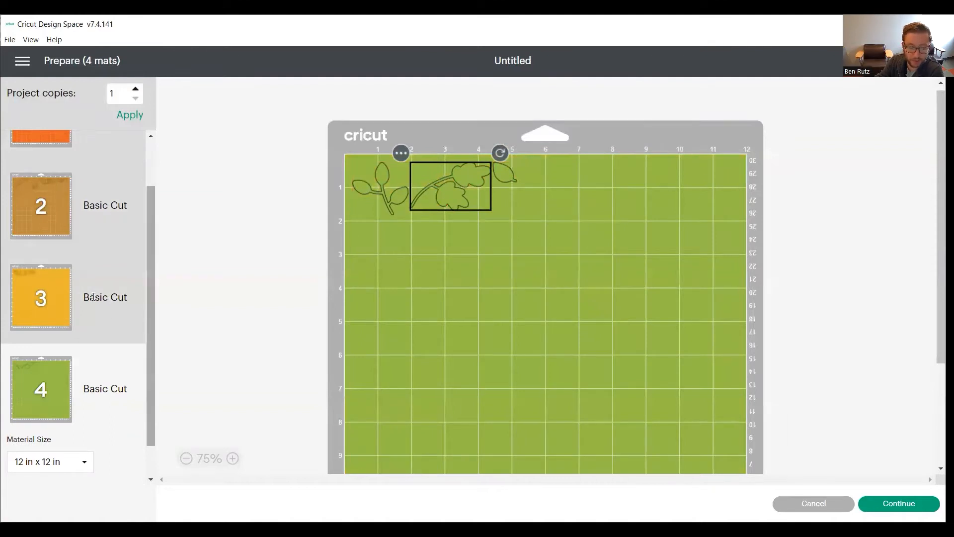
scroll(47, 254, up, 2)
click(34, 170)
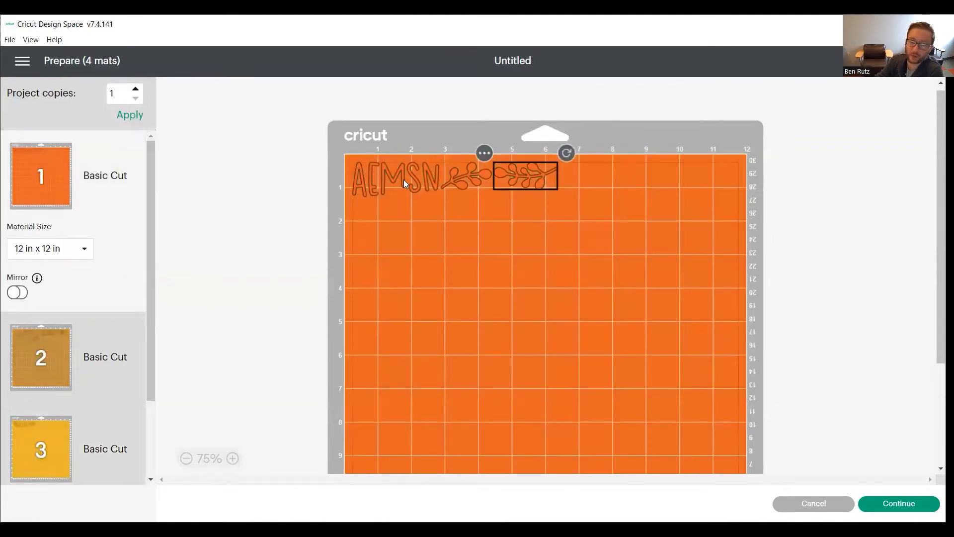
click(37, 374)
click(45, 437)
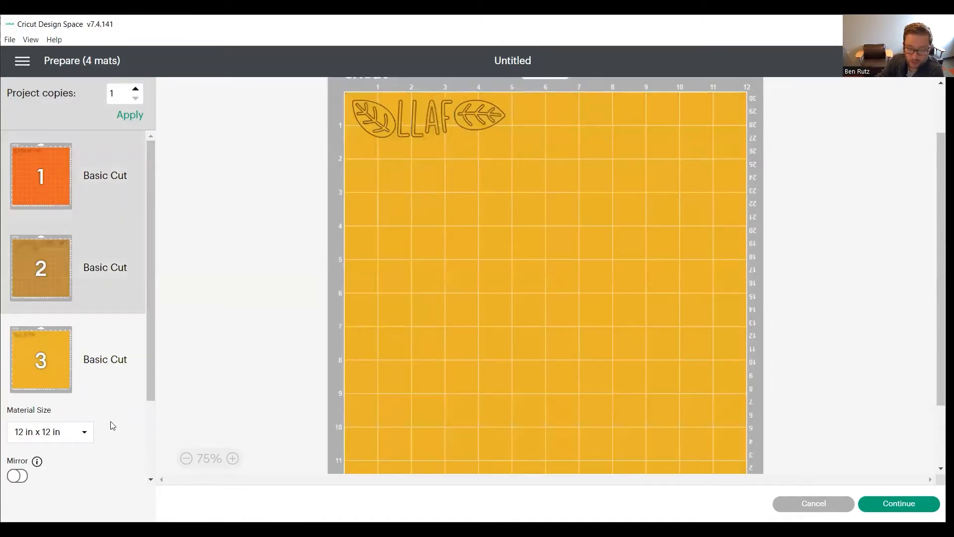
scroll(149, 347, down, 3)
click(51, 423)
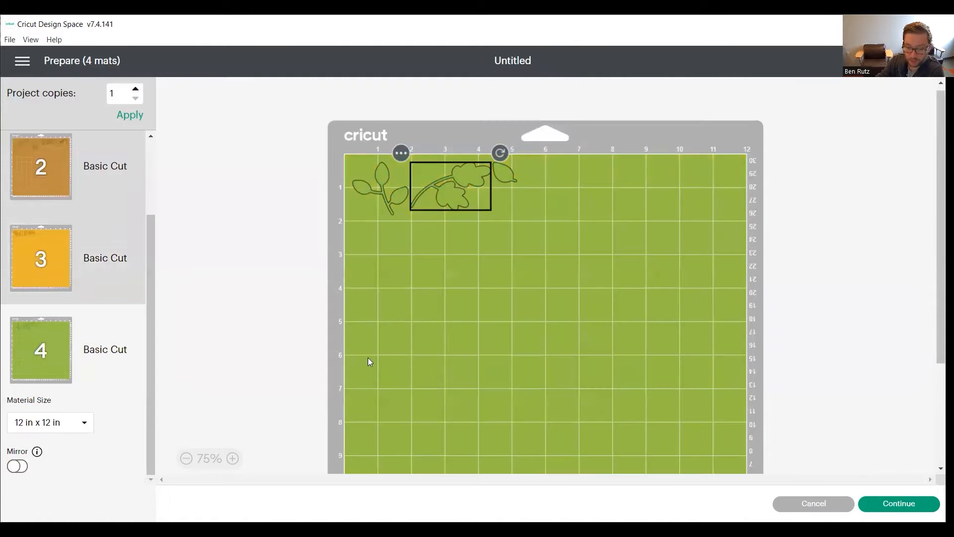
click(802, 503)
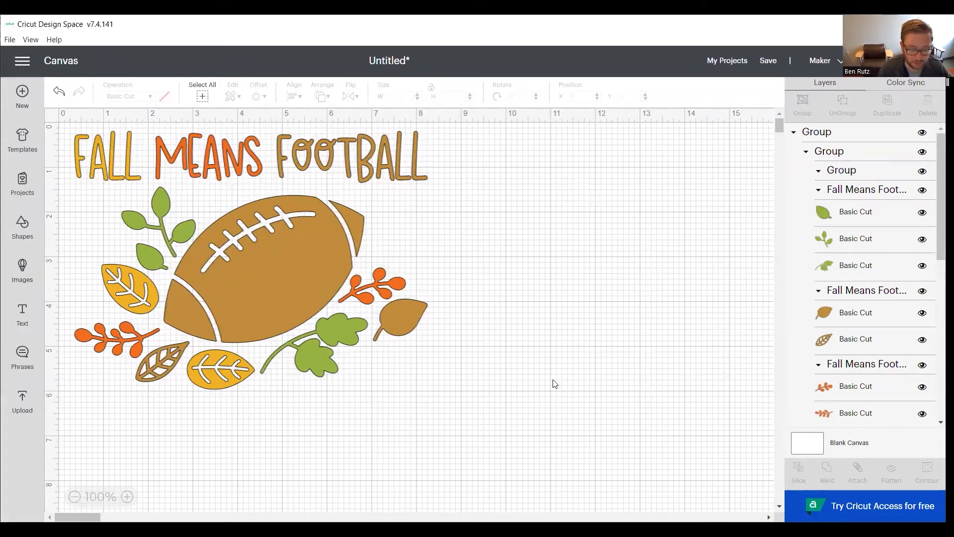
- Change the operation of the entire football design from cutting to drawing with Pen
drag(552, 380, 43, 96)
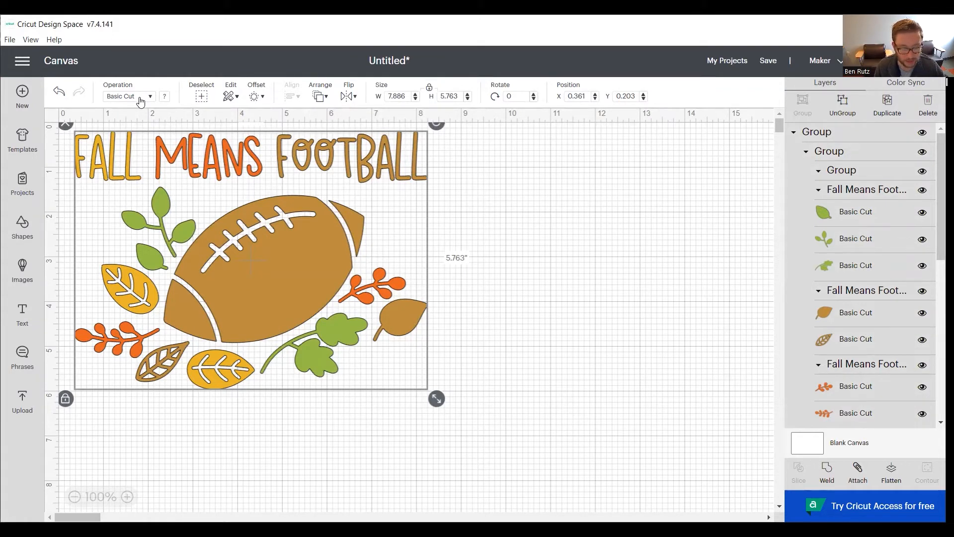
click(141, 99)
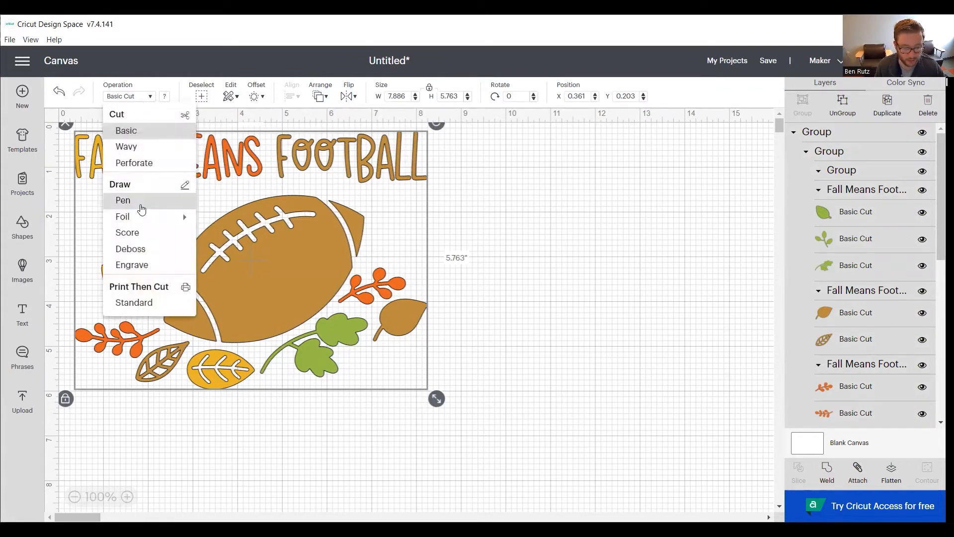
click(141, 204)
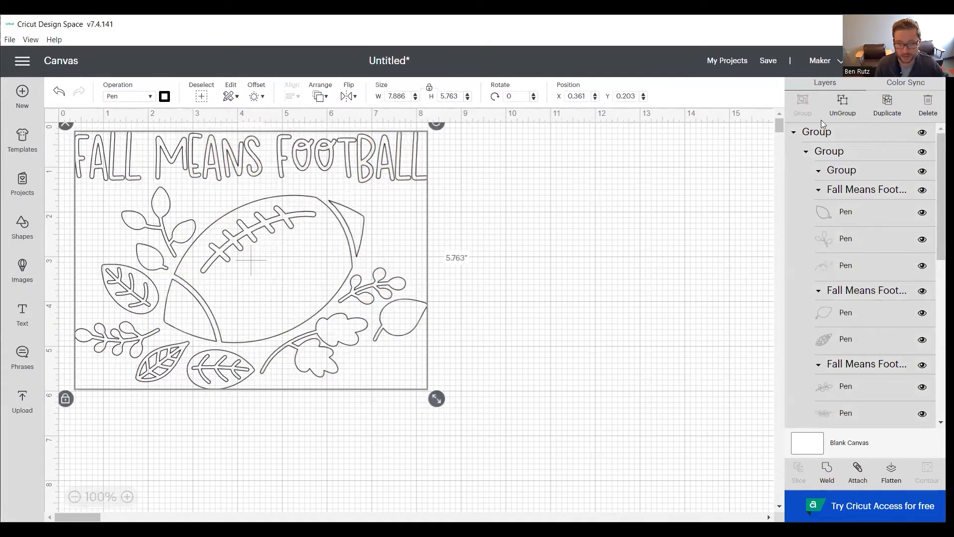
click(644, 222)
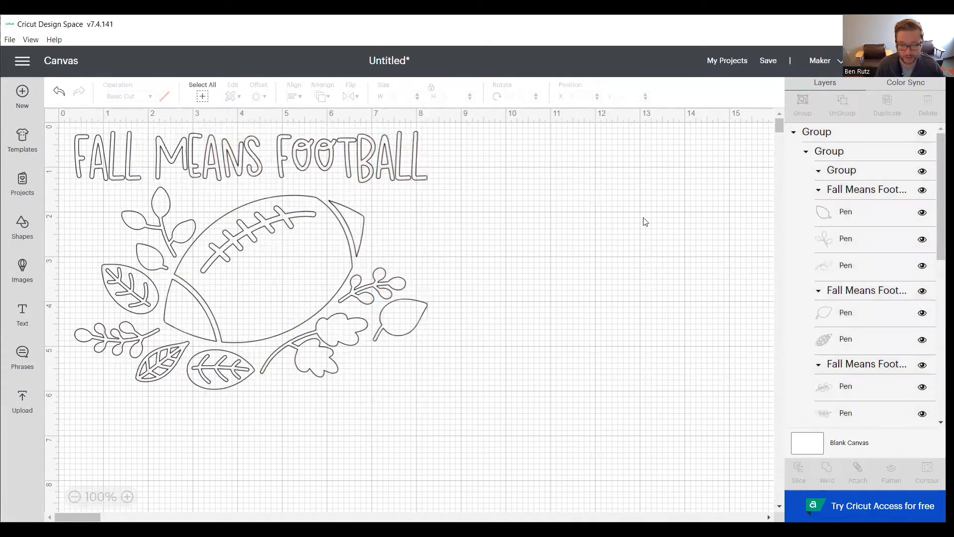
- Set the pen colour of the two plain single leaves beside the football to Green
click(833, 217)
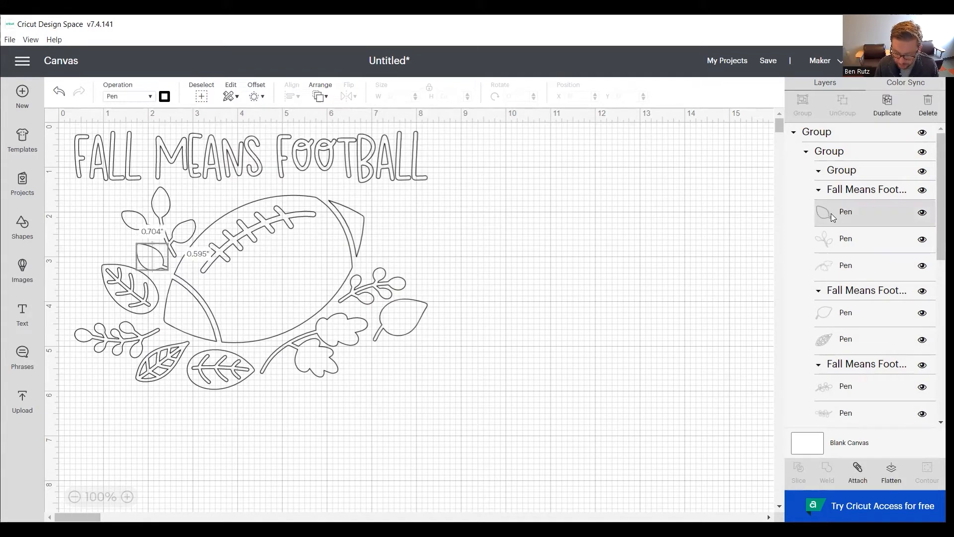
shift+click(825, 317)
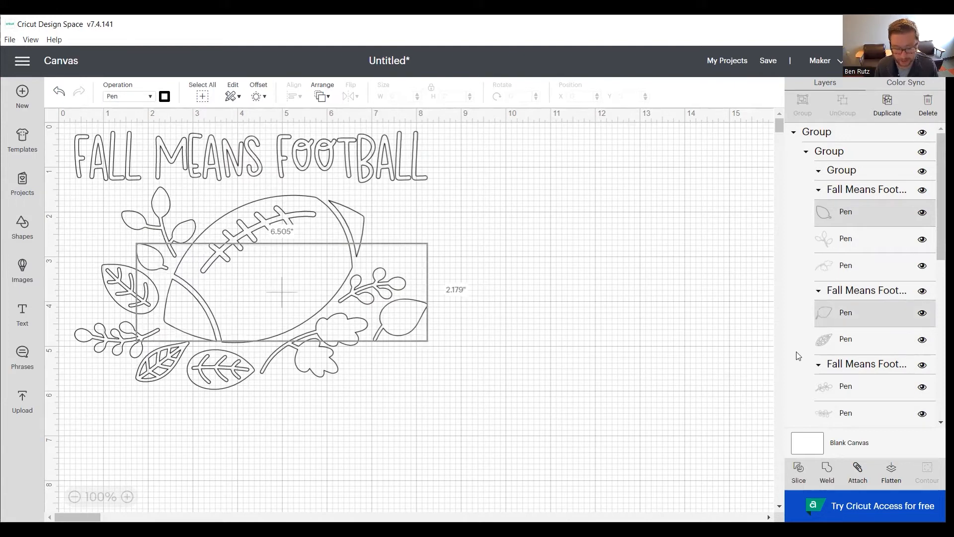
click(164, 96)
scroll(184, 205, down, 3)
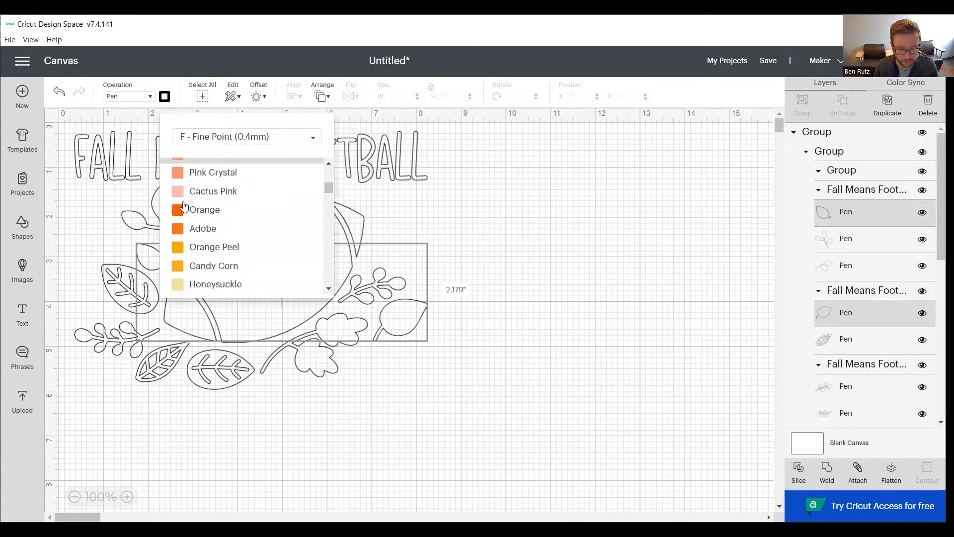
scroll(184, 205, down, 5)
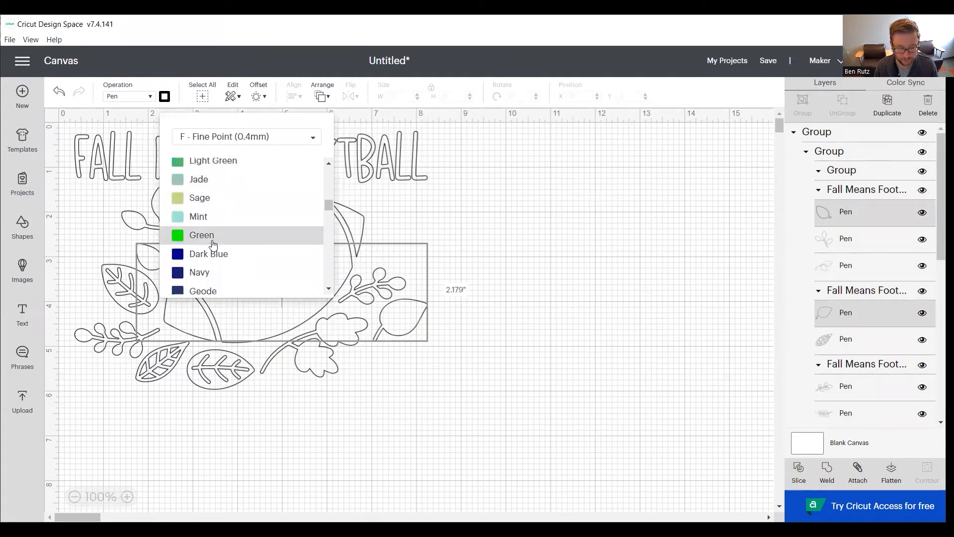
click(211, 243)
click(570, 275)
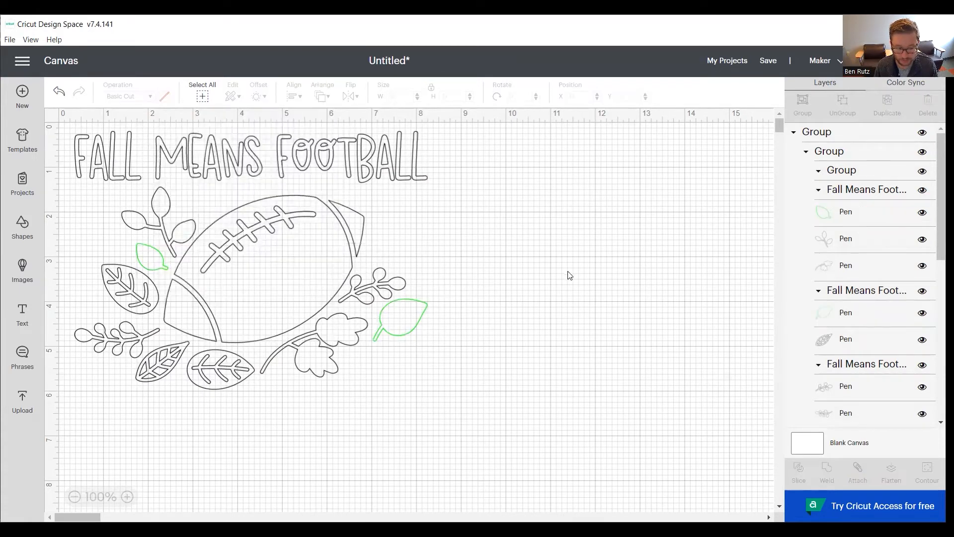
- Set the pen colour of the word MEANS and the four leafy and berry branches around the football to Dark Green
click(829, 240)
shift+click(832, 271)
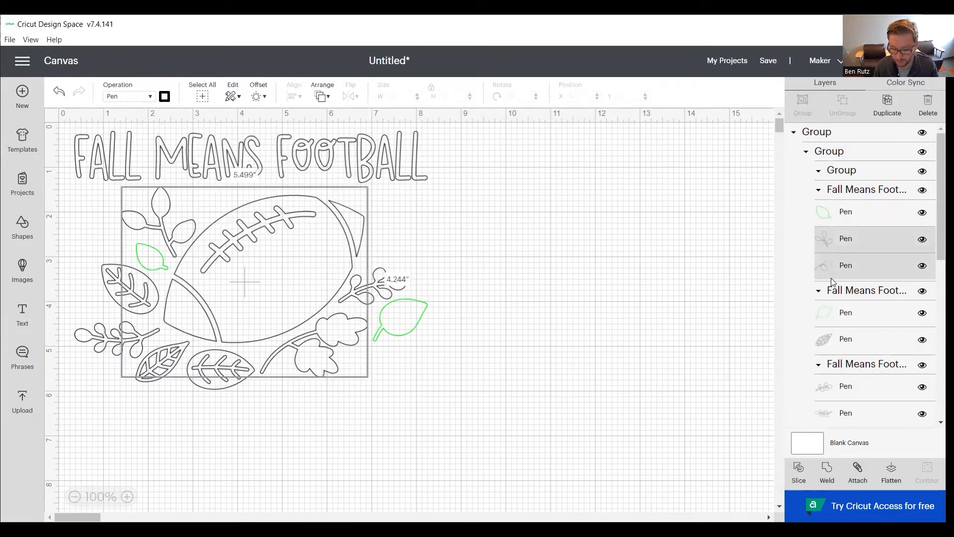
shift+click(831, 386)
shift+click(831, 419)
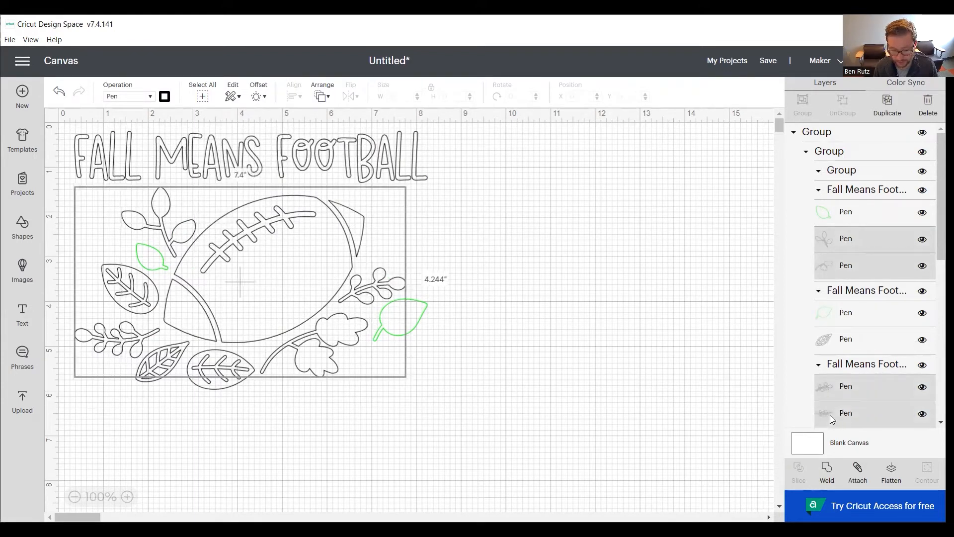
scroll(850, 270, down, 3)
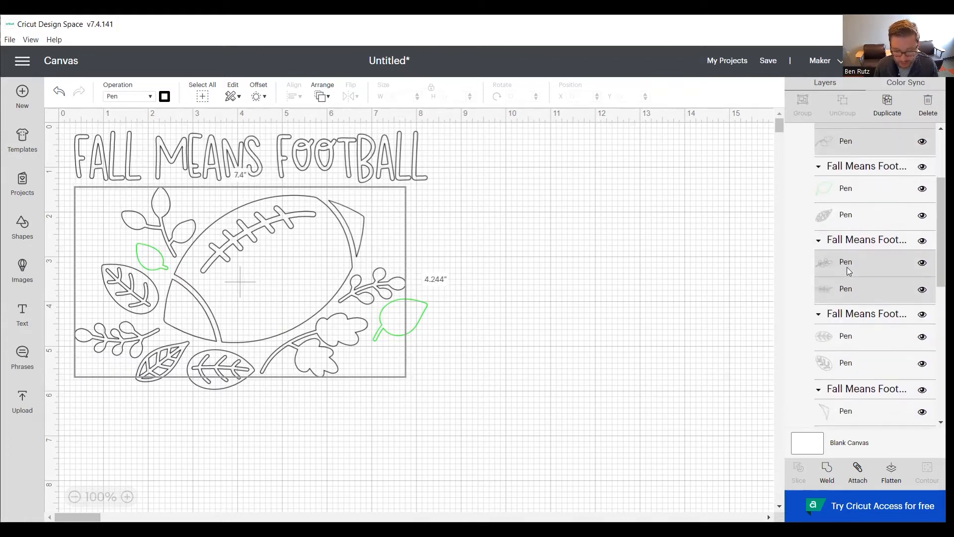
scroll(849, 270, down, 6)
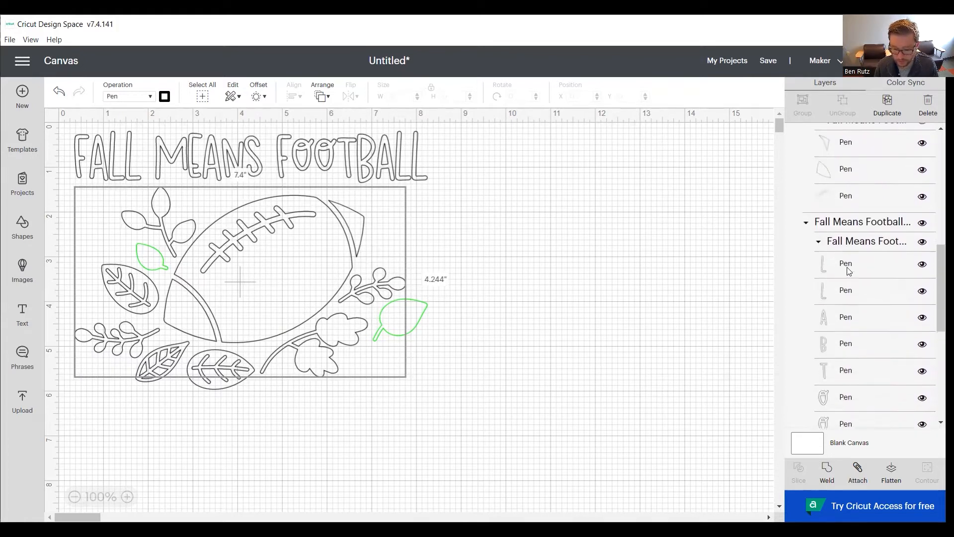
scroll(849, 271, down, 5)
shift+click(834, 358)
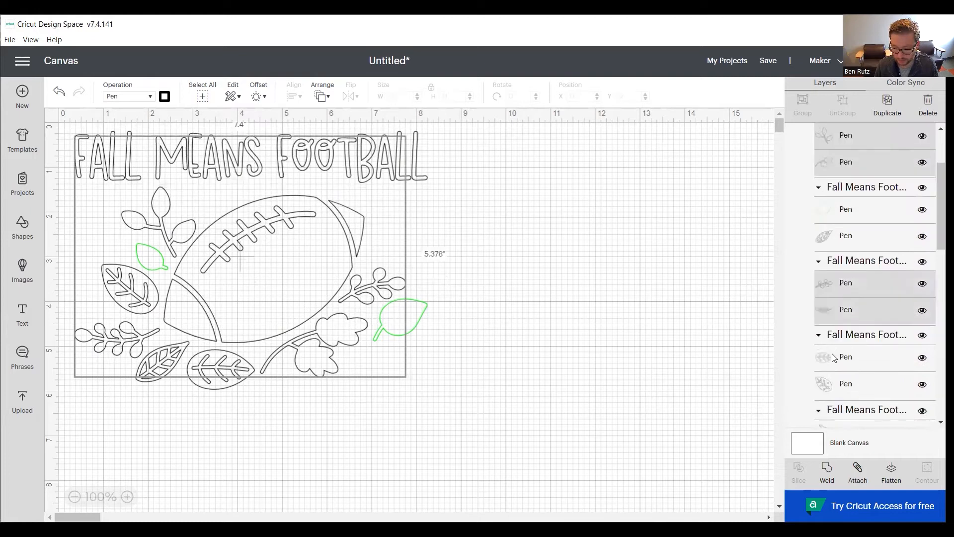
scroll(835, 343, down, 10)
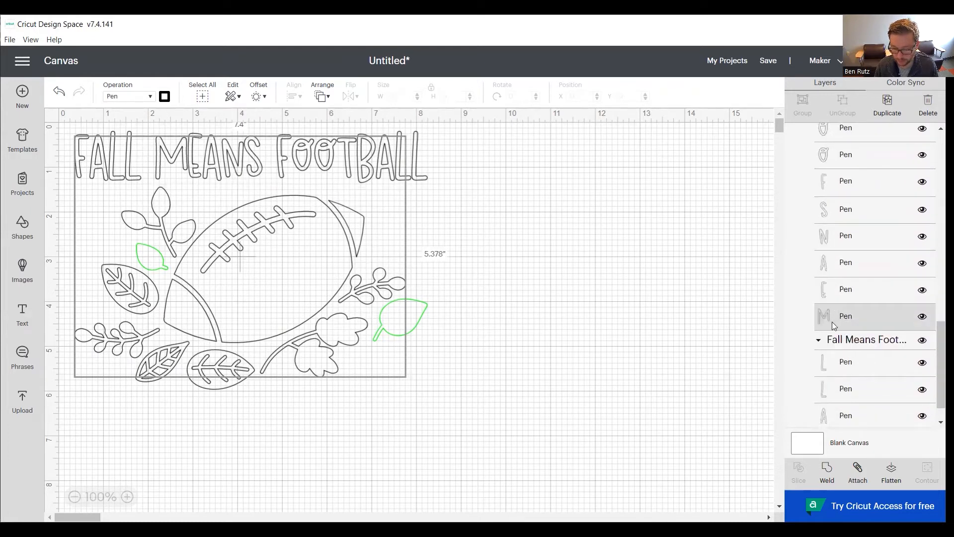
shift+click(833, 292)
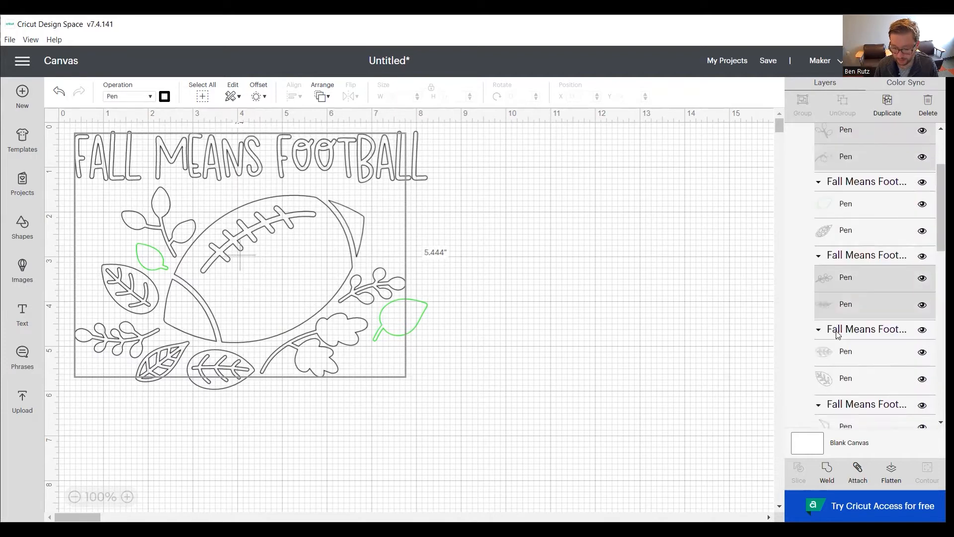
scroll(836, 342, up, 5)
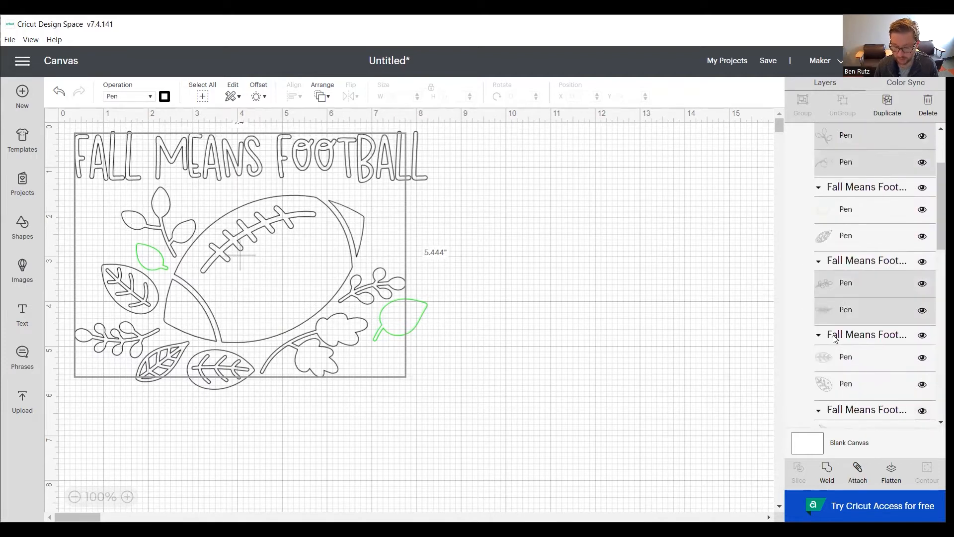
click(165, 96)
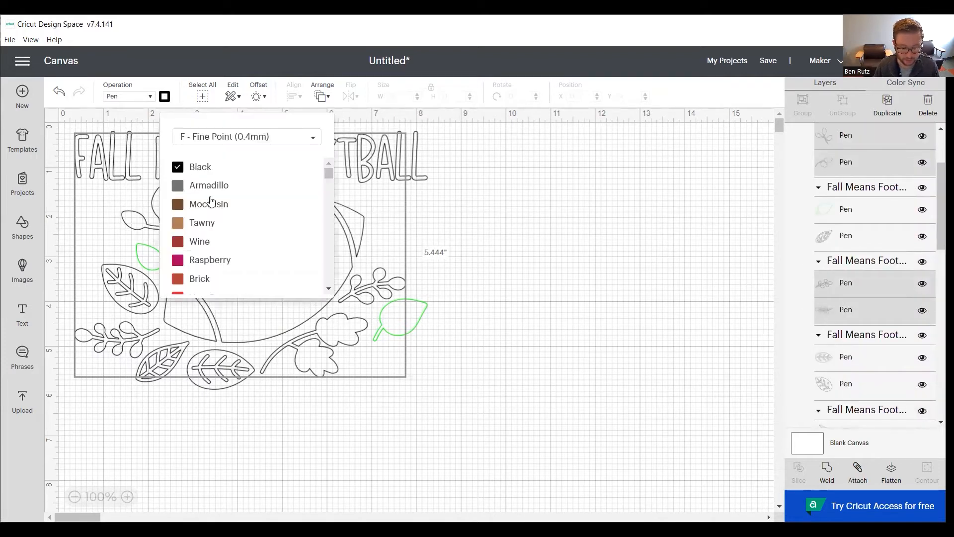
scroll(228, 203, down, 6)
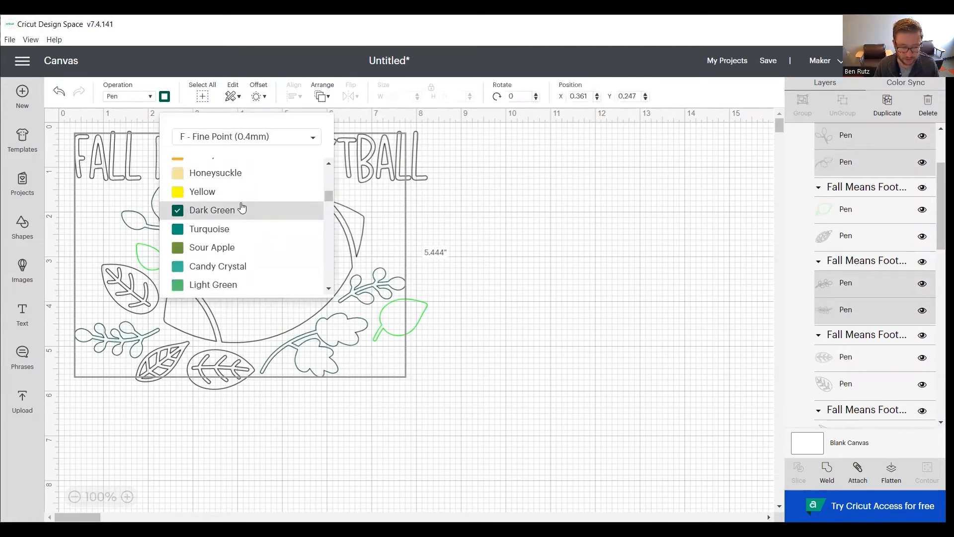
click(242, 209)
click(507, 240)
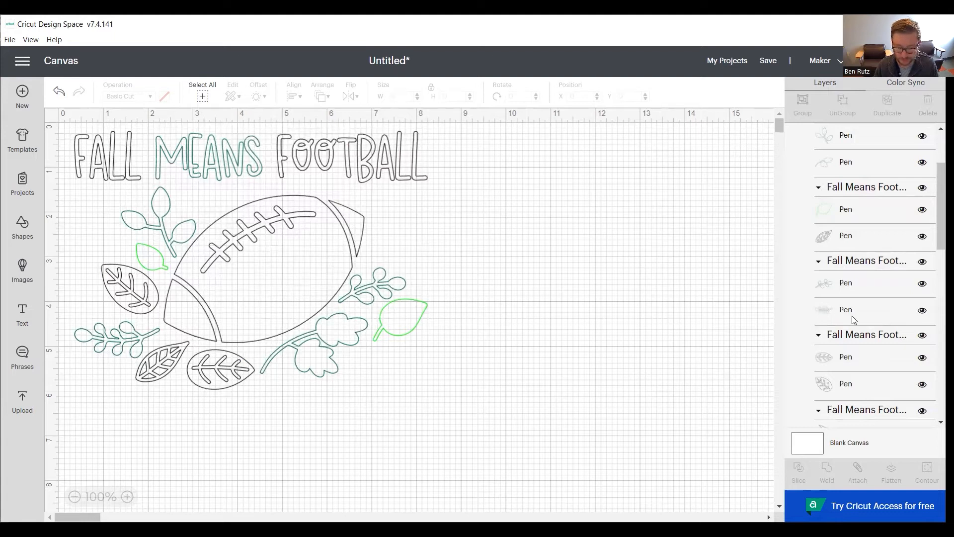
- Set the pen colour of the word FALL and the three veined leaves to Orange
scroll(854, 317, down, 10)
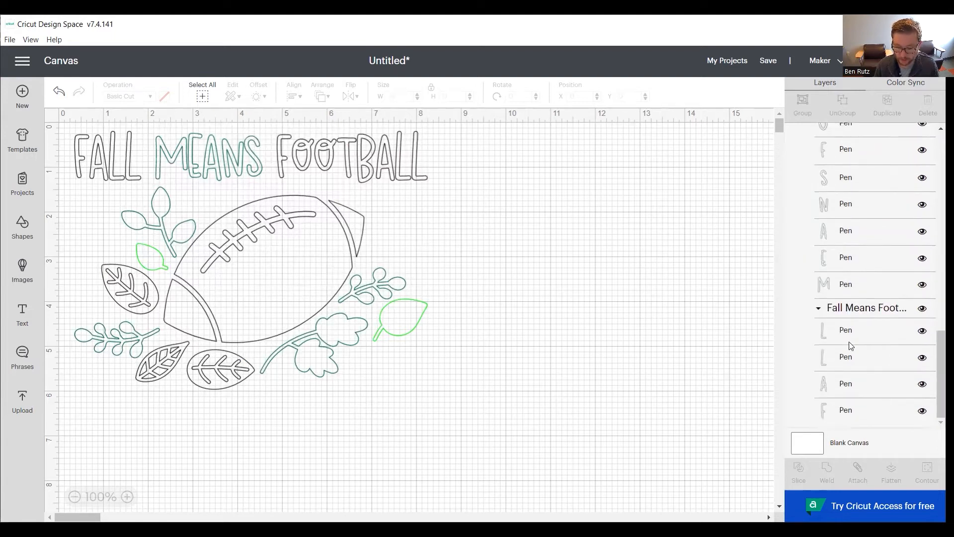
click(833, 413)
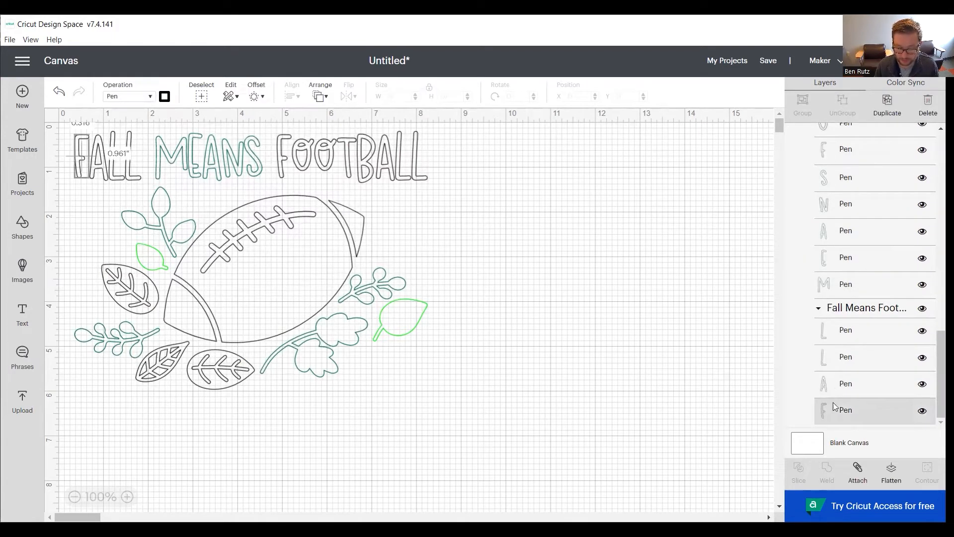
shift+click(836, 388)
shift+click(836, 362)
shift+click(832, 333)
scroll(839, 341, up, 8)
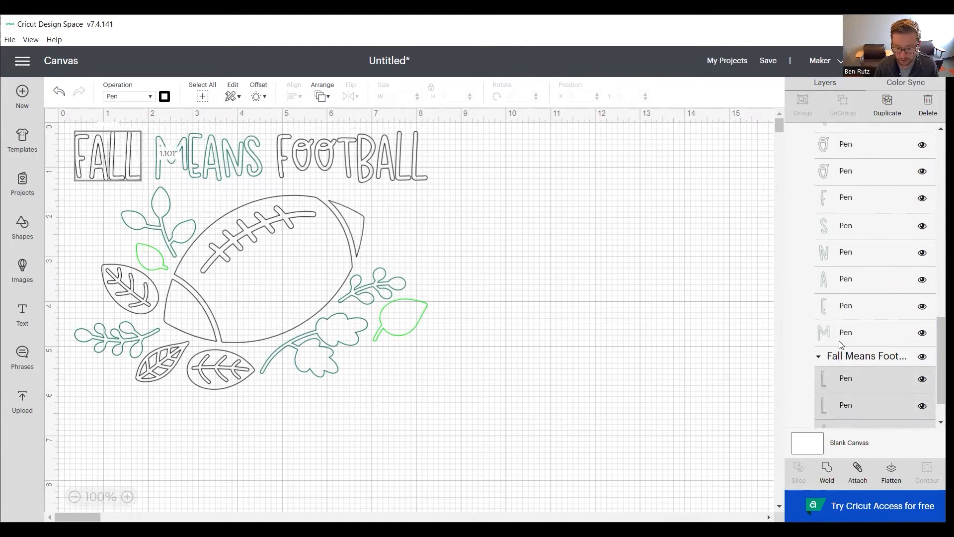
scroll(840, 341, up, 2)
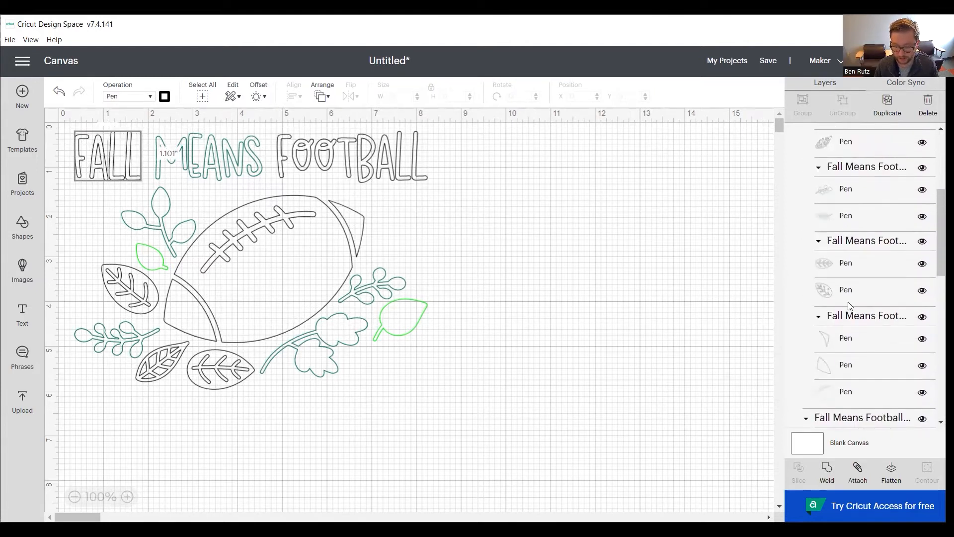
shift+click(845, 297)
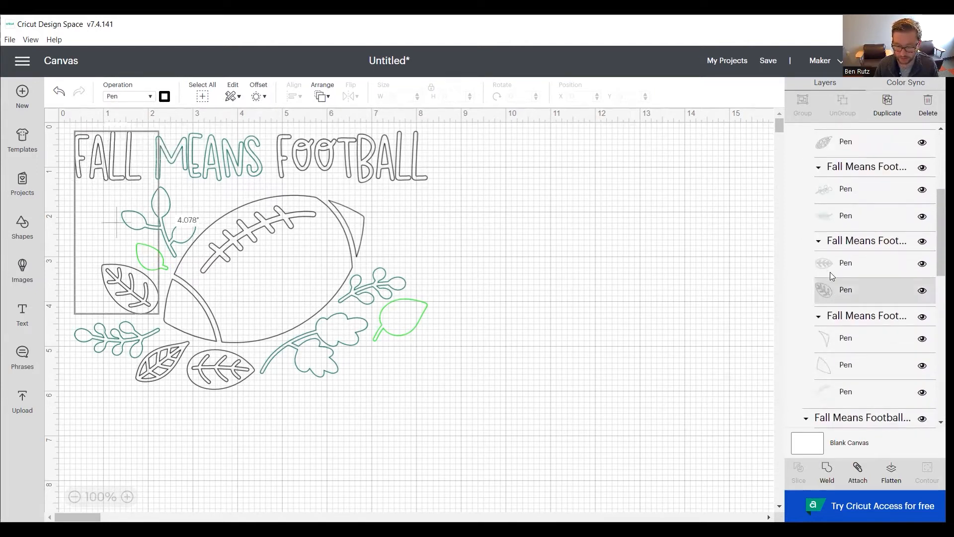
shift+click(831, 267)
scroll(846, 223, up, 1)
scroll(847, 224, up, 4)
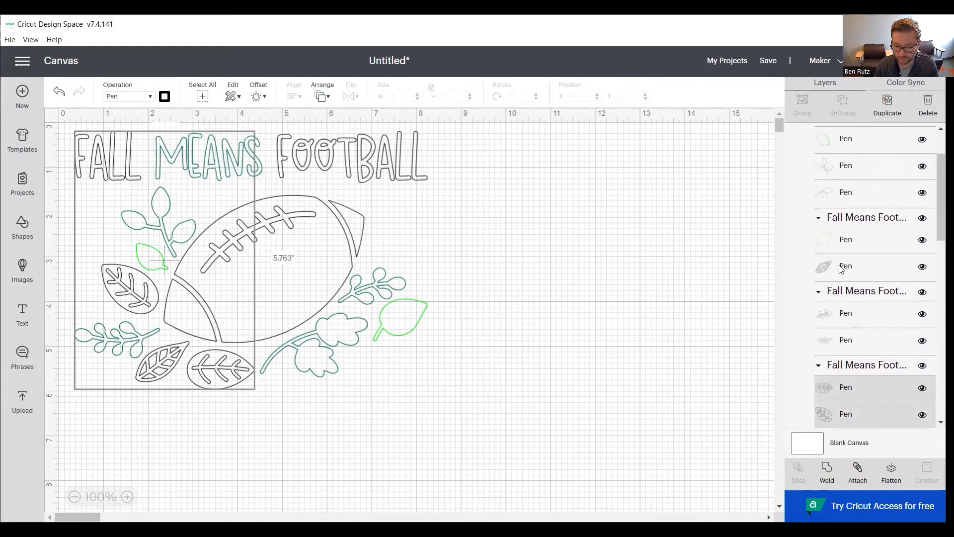
shift+click(844, 266)
scroll(860, 245, up, 3)
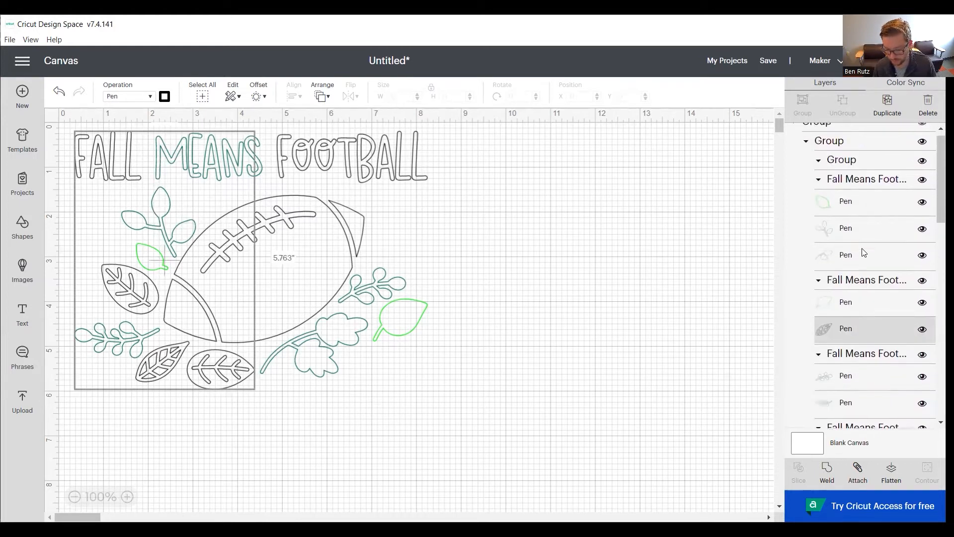
scroll(863, 252, down, 2)
scroll(863, 252, down, 2)
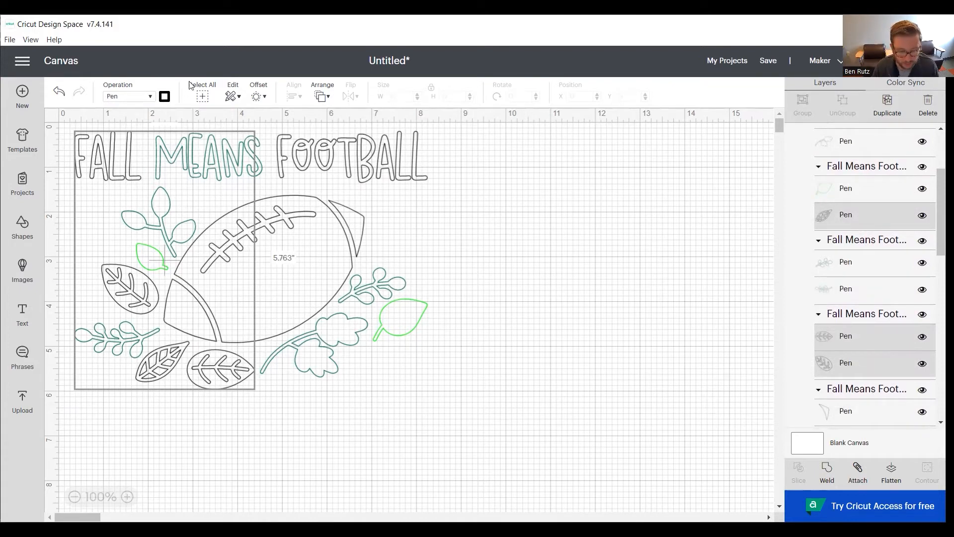
click(165, 97)
scroll(205, 203, down, 5)
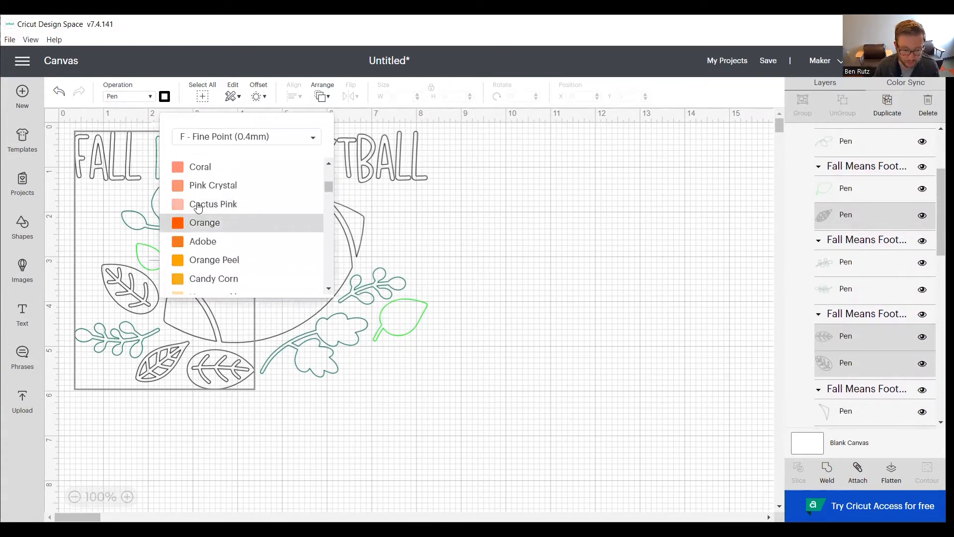
click(198, 222)
click(640, 328)
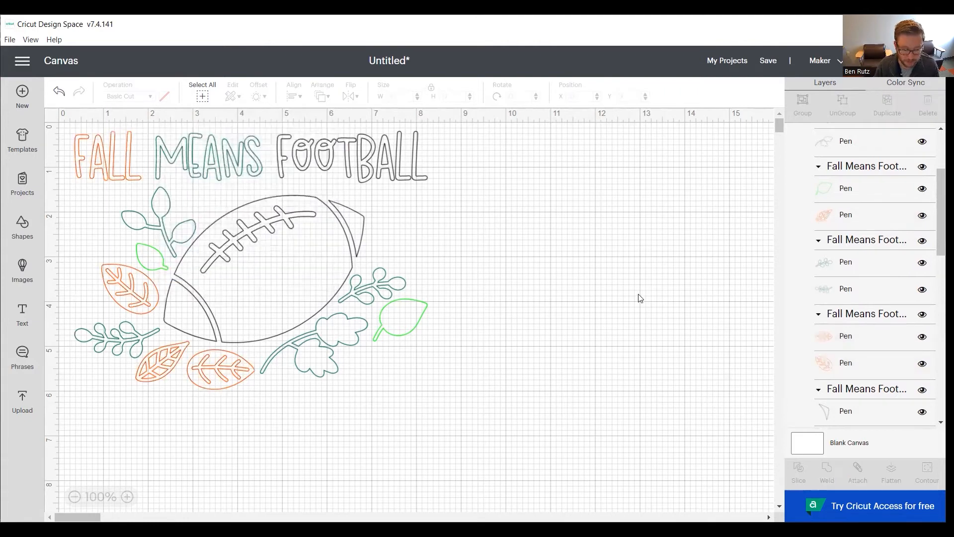
- Set the pen colour of the word FOOTBALL and the three pieces of the football to Moccasin
scroll(825, 275, down, 5)
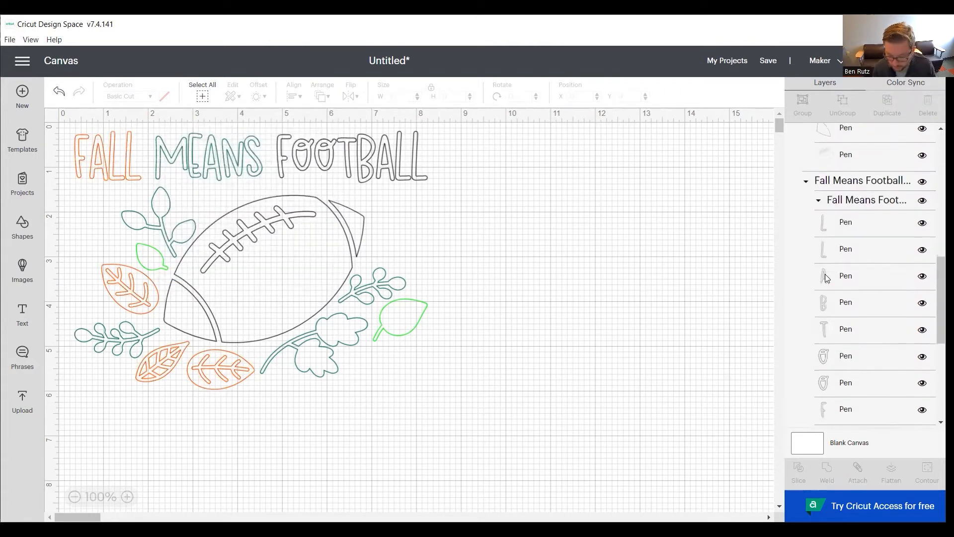
scroll(826, 276, down, 5)
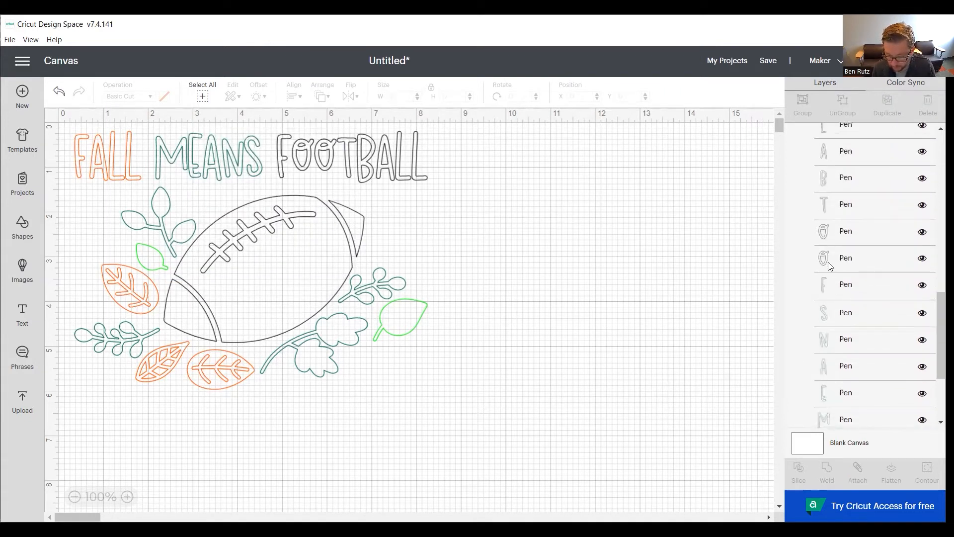
scroll(840, 276, up, 2)
click(836, 343)
shift+click(836, 313)
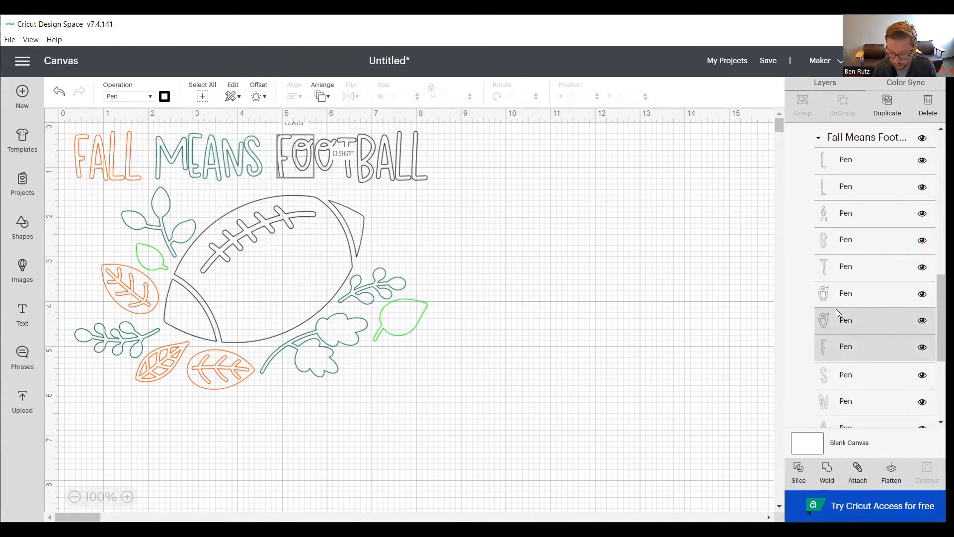
shift+click(837, 294)
shift+click(840, 266)
shift+click(845, 240)
shift+click(847, 213)
shift+click(849, 187)
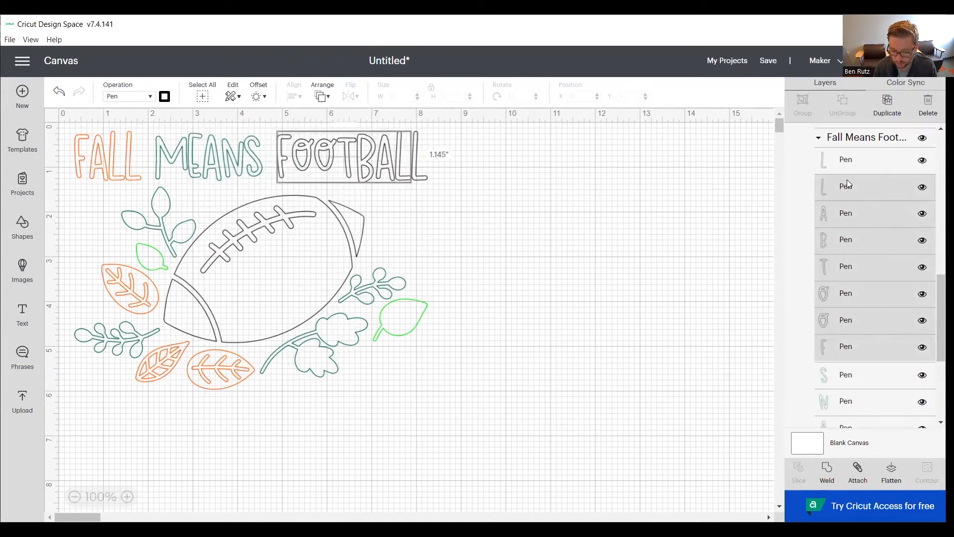
shift+click(850, 160)
scroll(853, 240, up, 5)
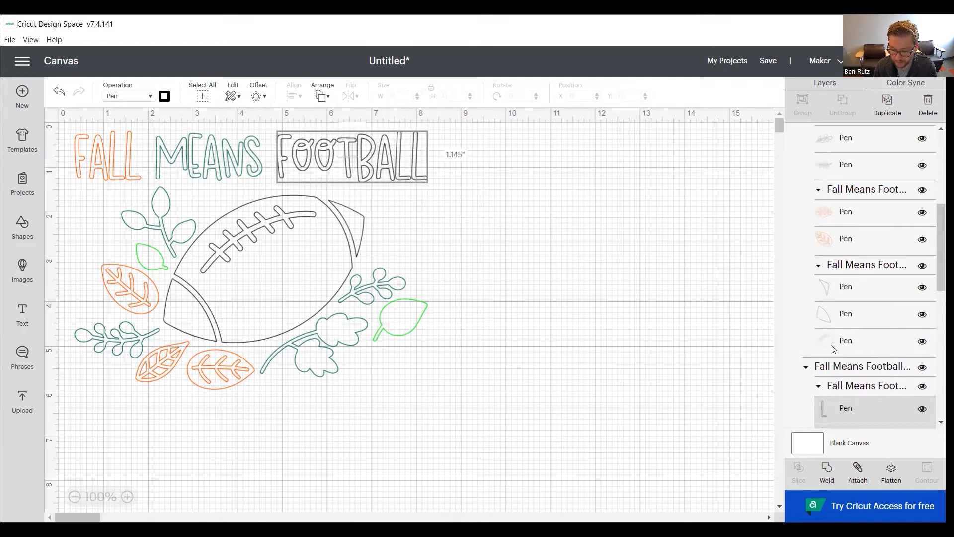
shift+click(835, 343)
shift+click(836, 314)
shift+click(836, 288)
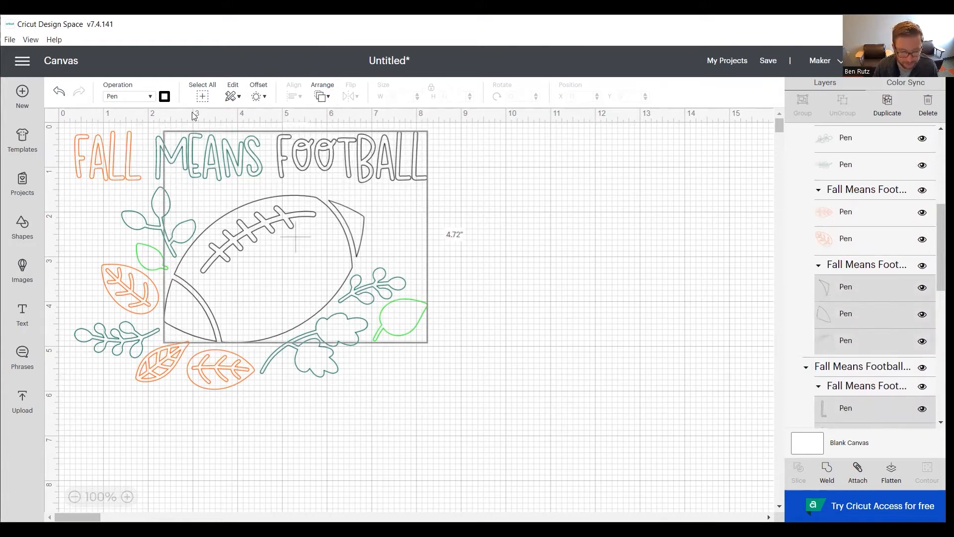
click(165, 97)
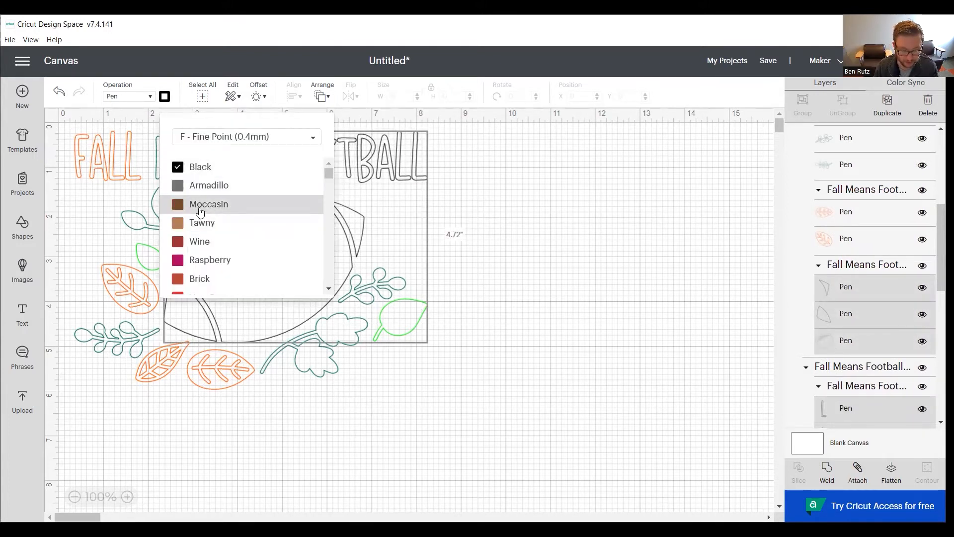
click(201, 204)
click(514, 275)
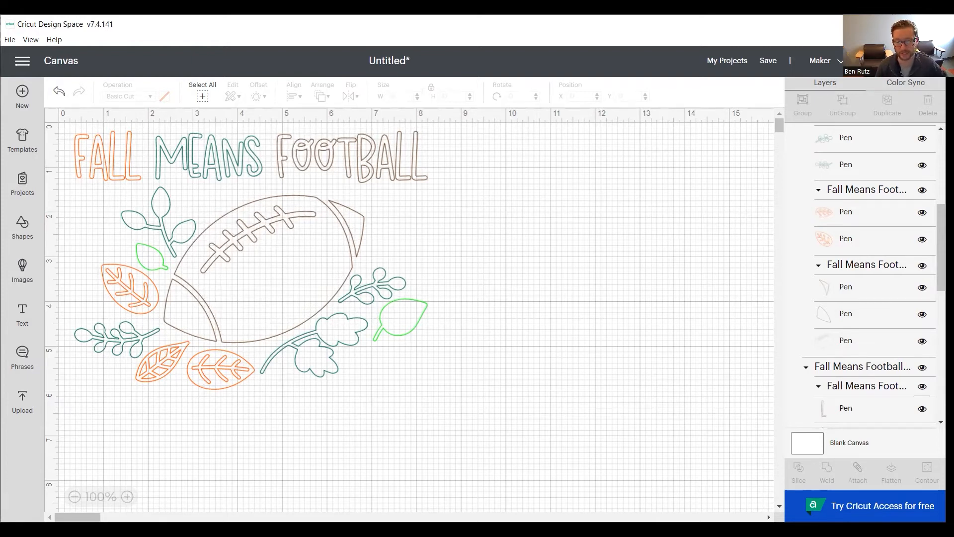
- Preview the pen pieces on the mat, try shifting the football there, and return to the canvas
click(903, 61)
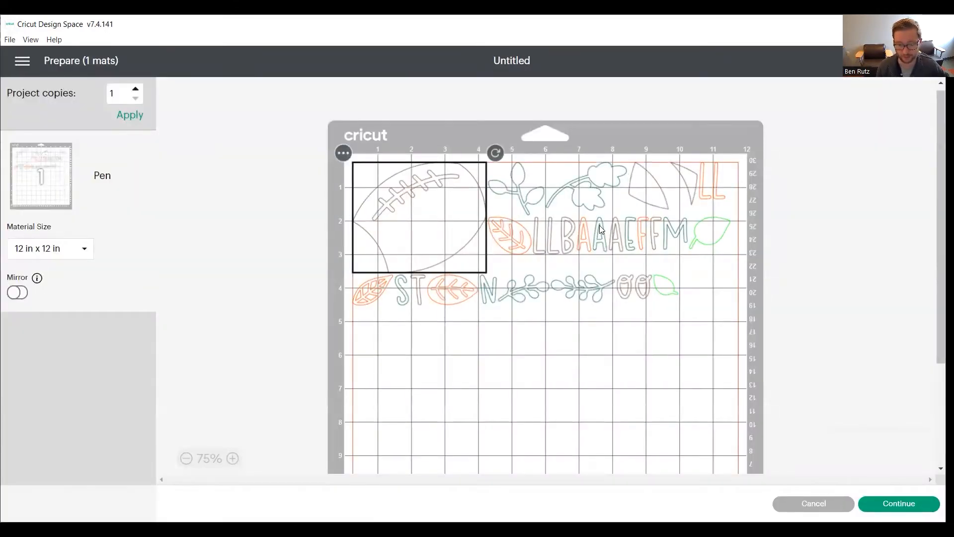
drag(469, 236, 527, 237)
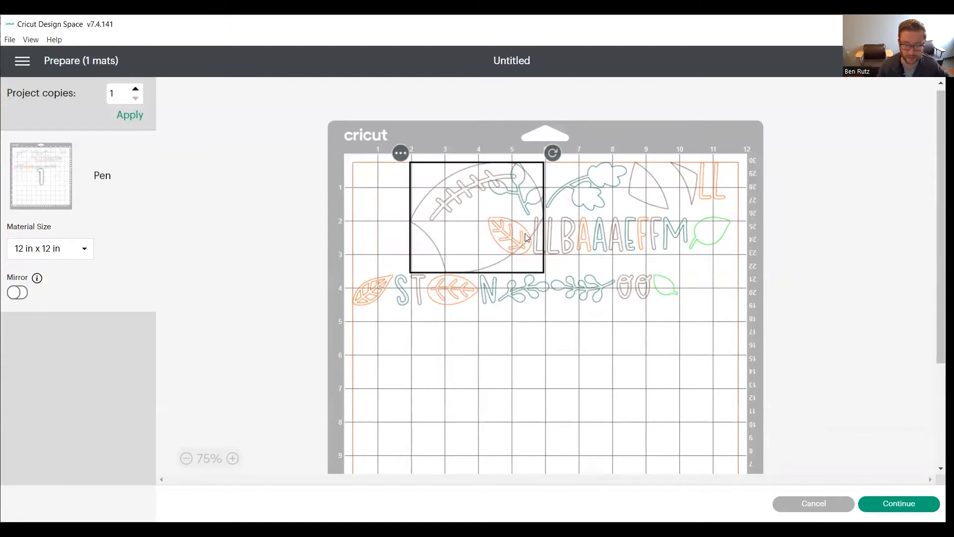
click(814, 503)
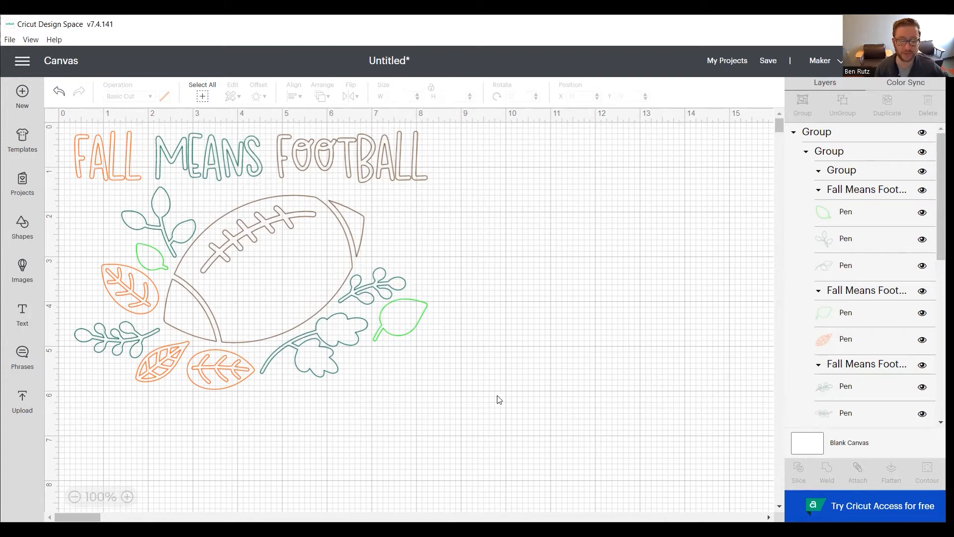
- Weld the entire football design into a single pen layer and preview it on the mat
drag(523, 405, 49, 119)
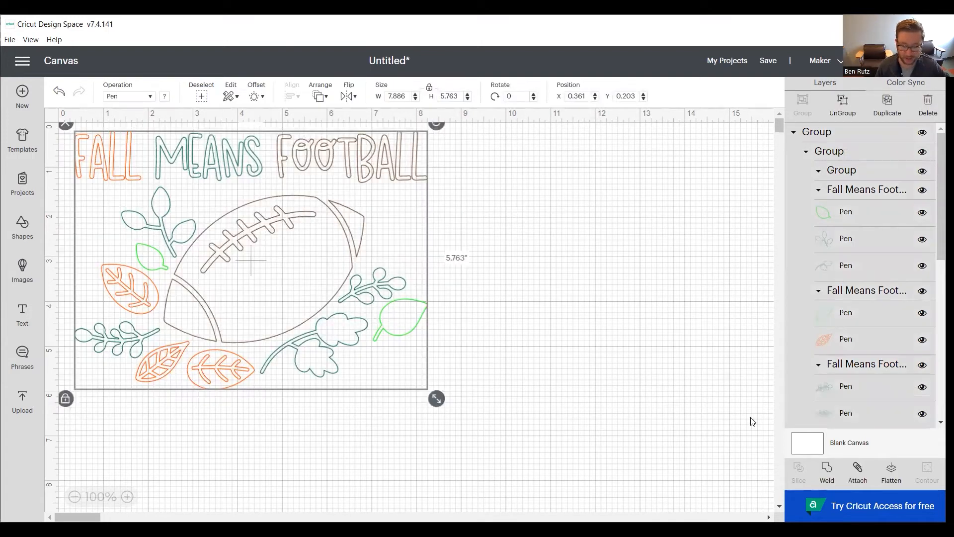
click(822, 473)
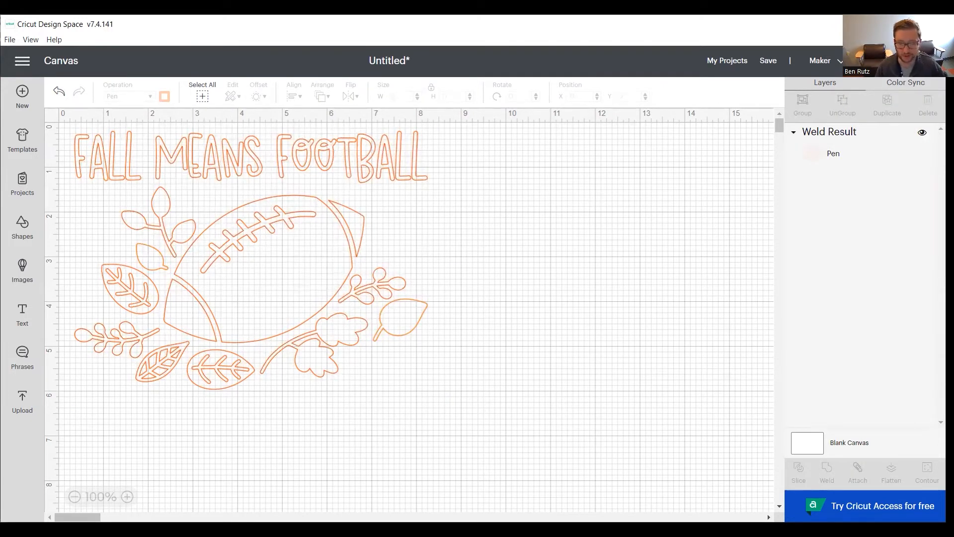
click(901, 61)
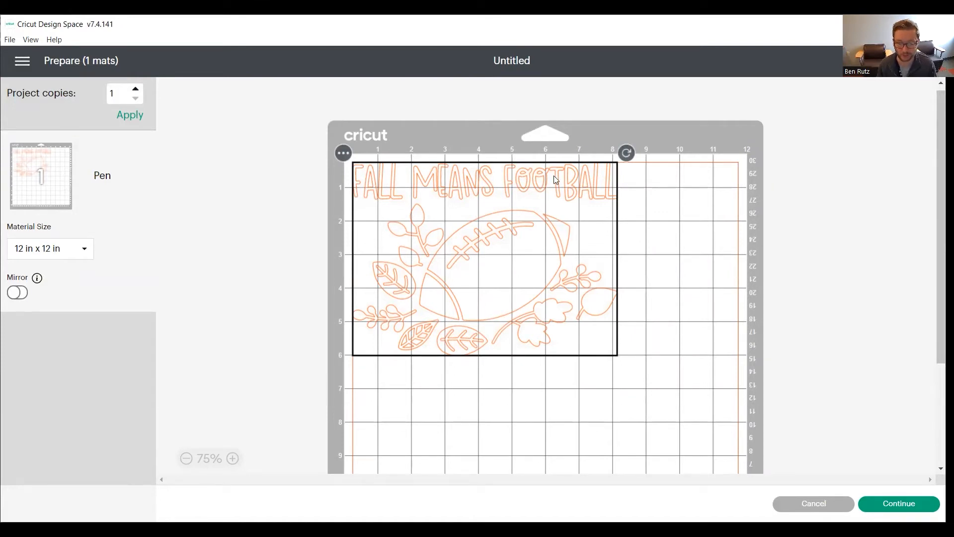
- Return to the canvas and undo the weld of the entire football design
click(826, 503)
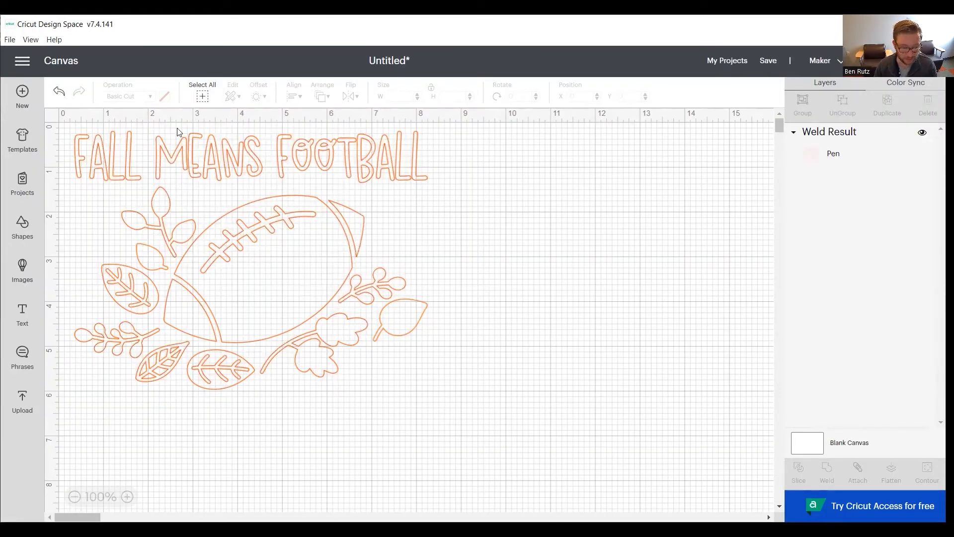
click(59, 92)
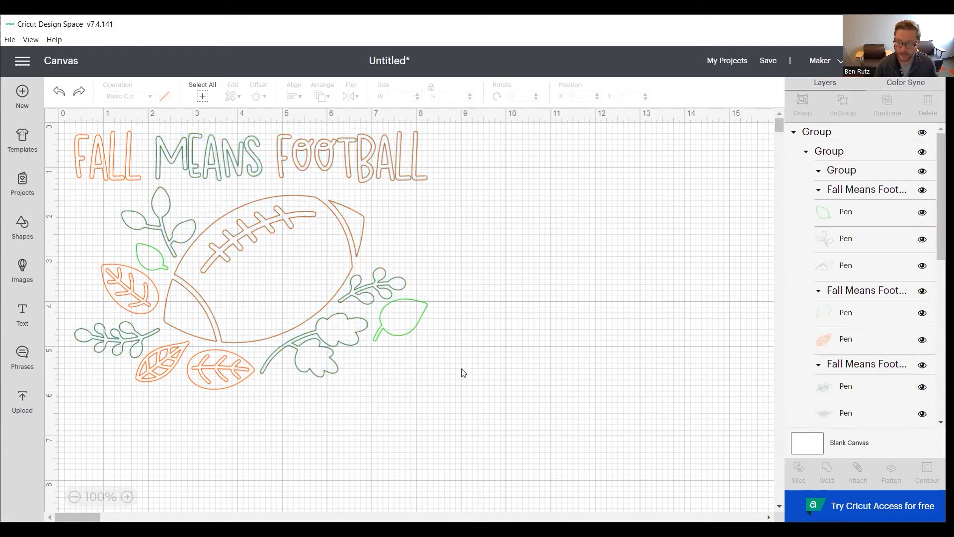
- Weld the four letters of FALL and the three orange veined leaves into one pen layer
scroll(855, 317, down, 5)
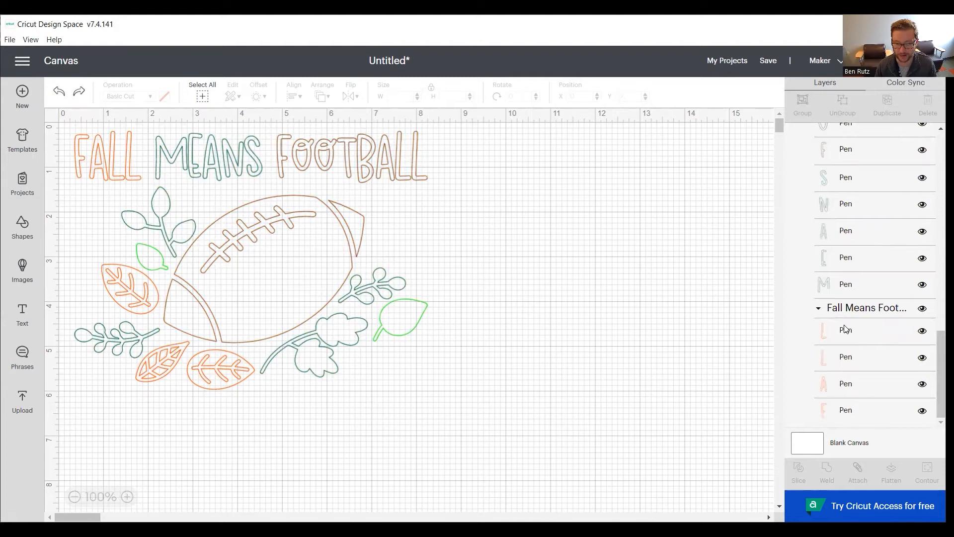
click(824, 408)
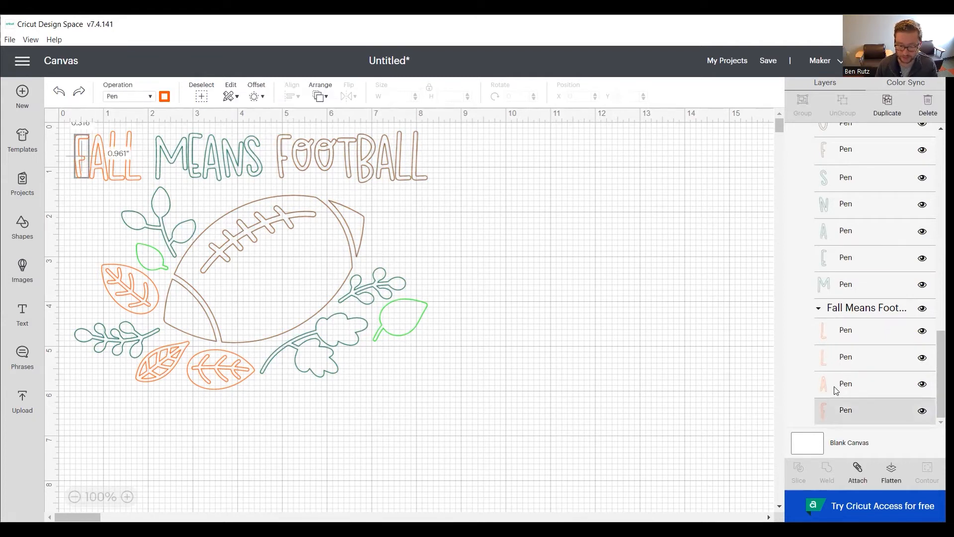
shift+click(836, 386)
shift+click(836, 358)
shift+click(837, 340)
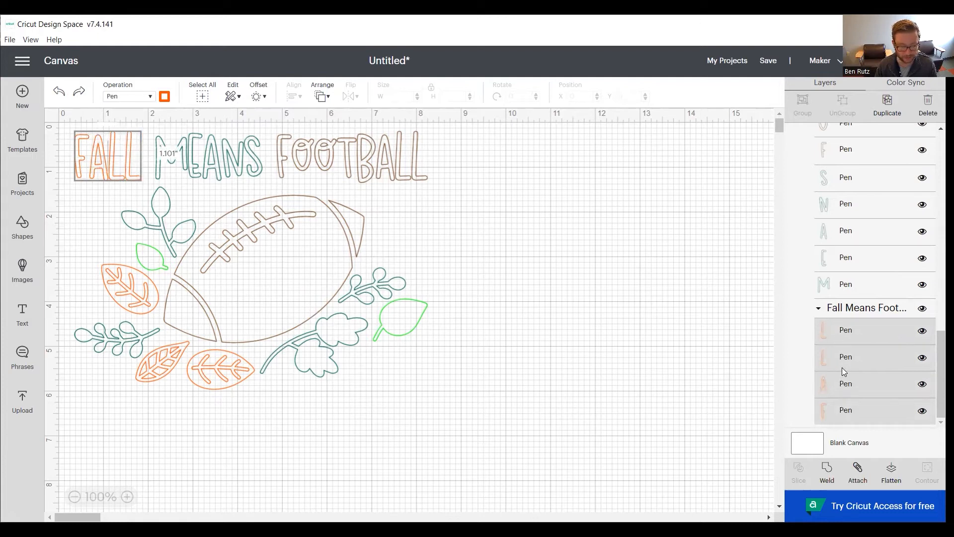
scroll(844, 368, up, 10)
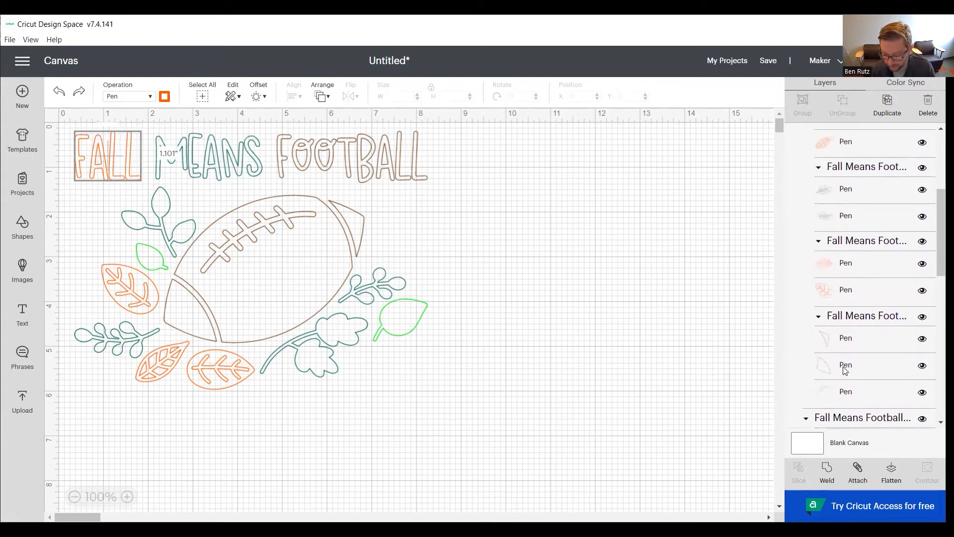
scroll(845, 368, up, 3)
shift+click(842, 353)
shift+click(840, 326)
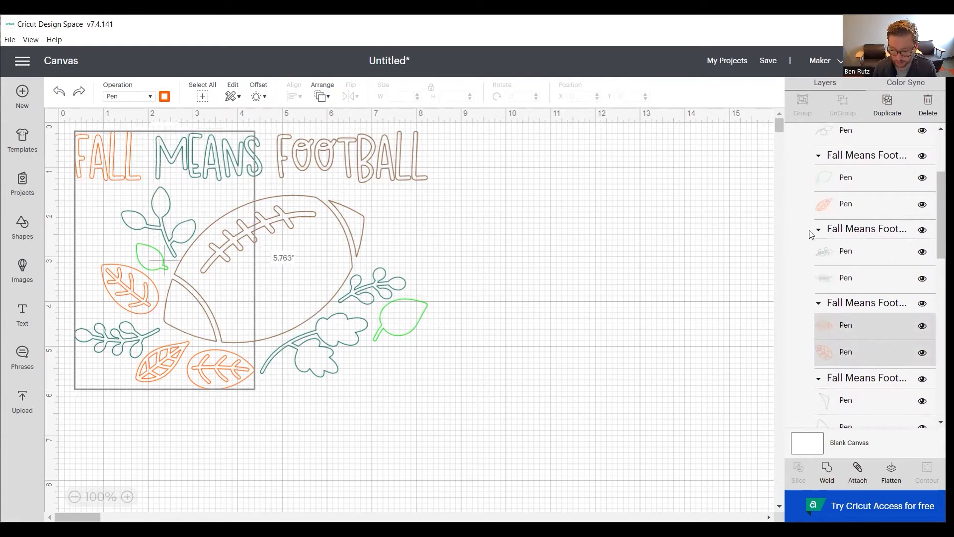
shift+click(828, 209)
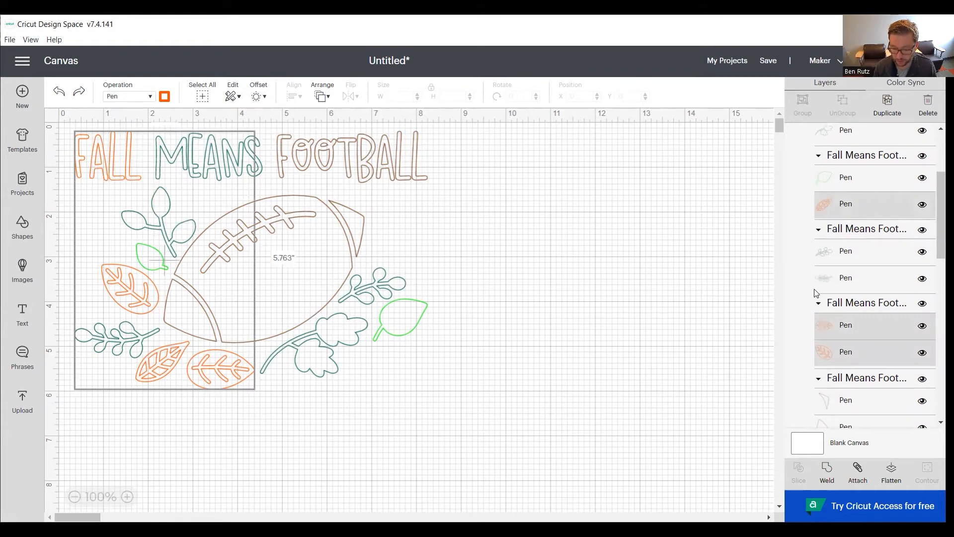
click(828, 472)
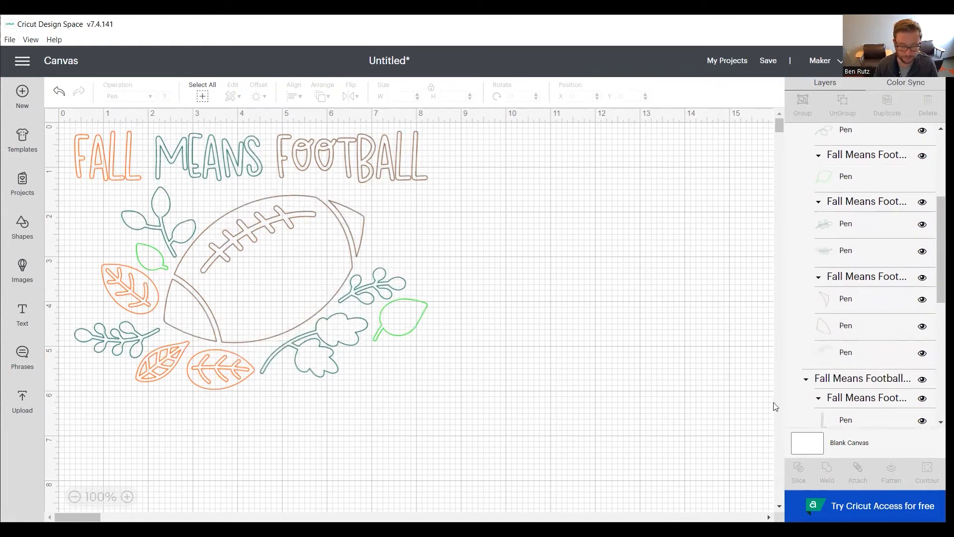
- Weld the five letters of MEANS and the four dark green sprigs into one pen layer
scroll(845, 343, up, 5)
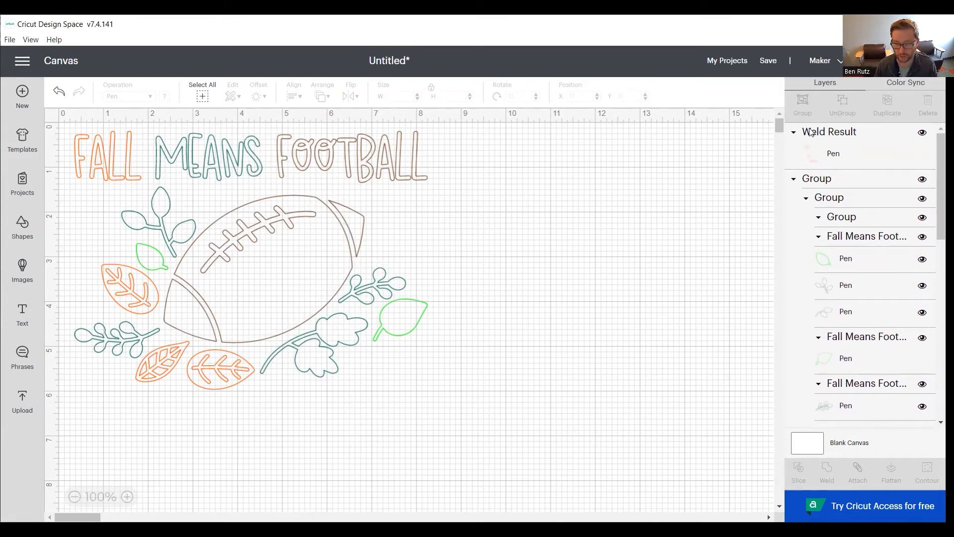
scroll(840, 267, down, 5)
scroll(840, 269, down, 2)
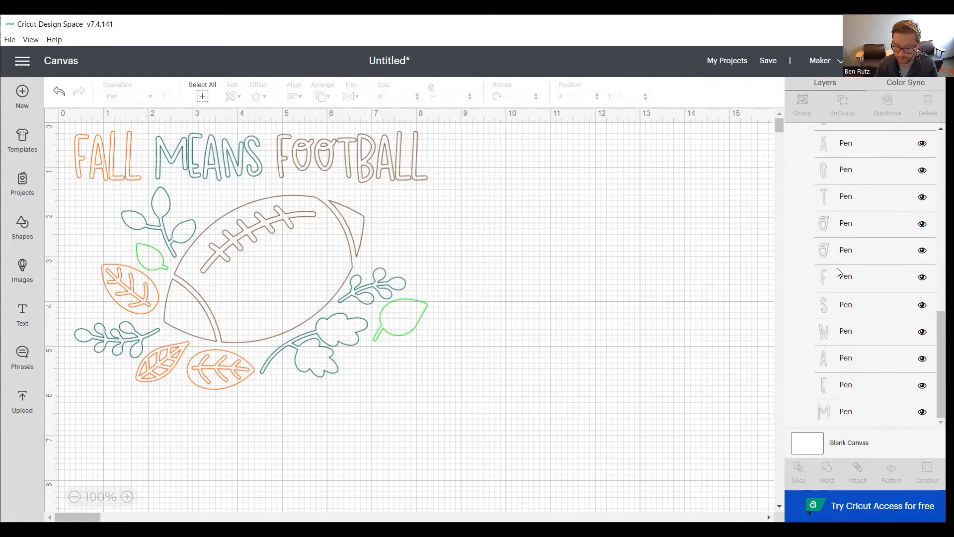
click(825, 415)
shift+click(829, 385)
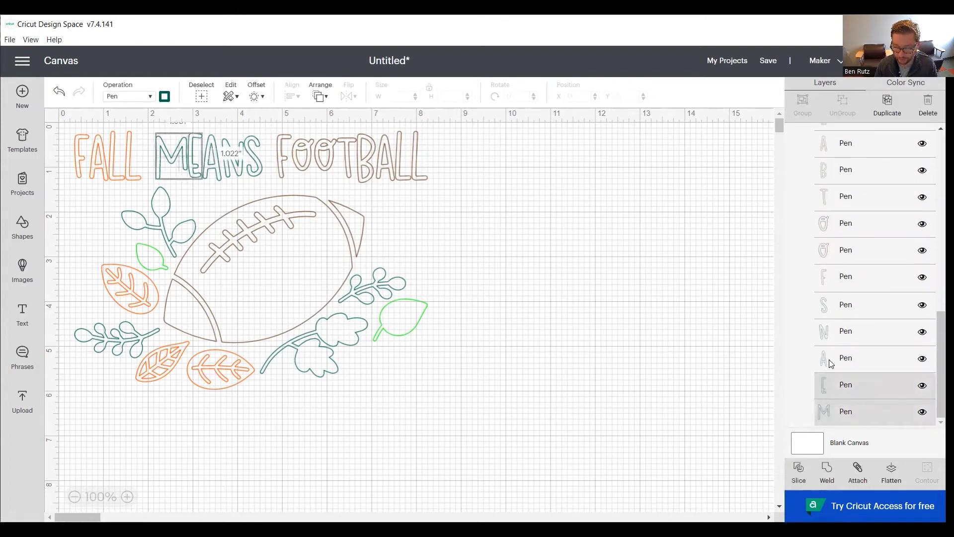
shift+click(832, 360)
shift+click(833, 333)
shift+click(835, 309)
scroll(840, 313, up, 6)
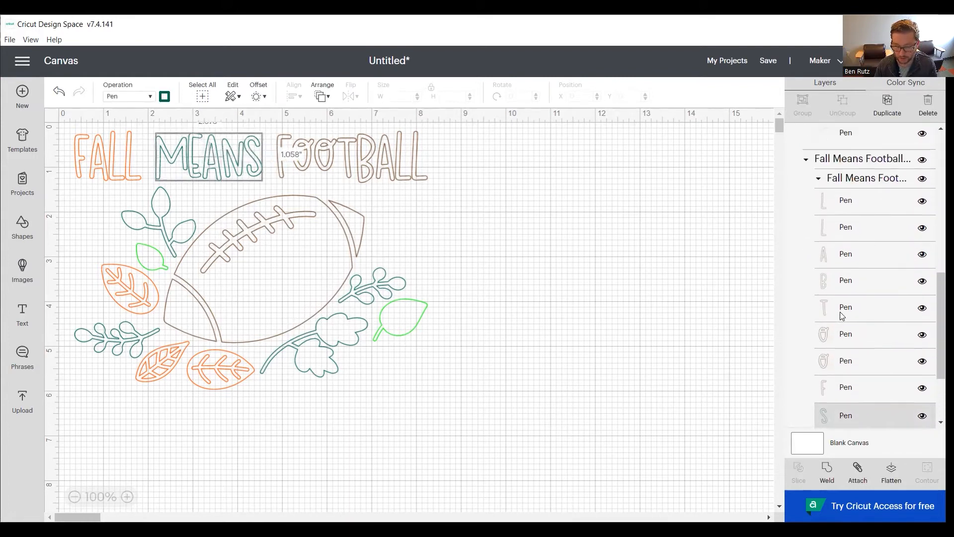
shift+click(822, 226)
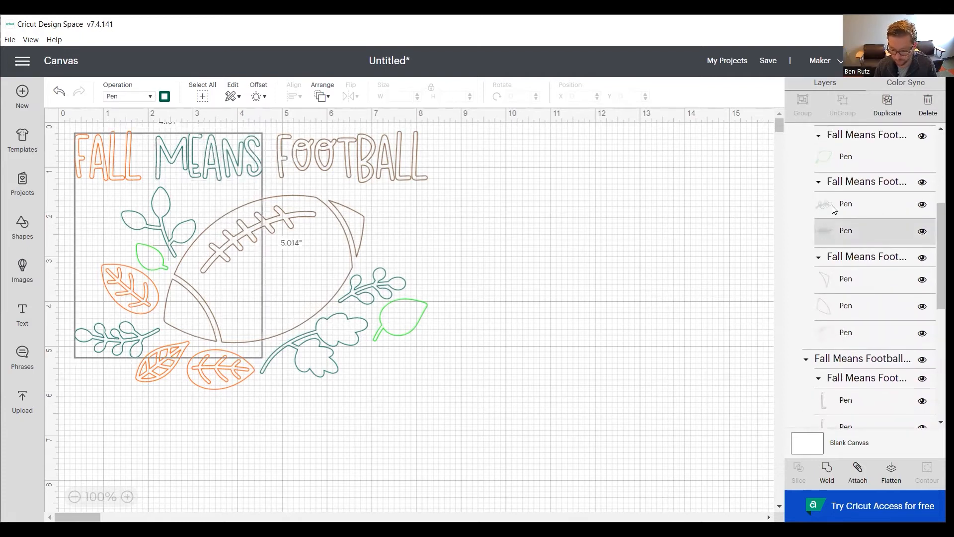
shift+click(828, 204)
scroll(848, 255, up, 3)
shift+click(847, 234)
shift+click(848, 209)
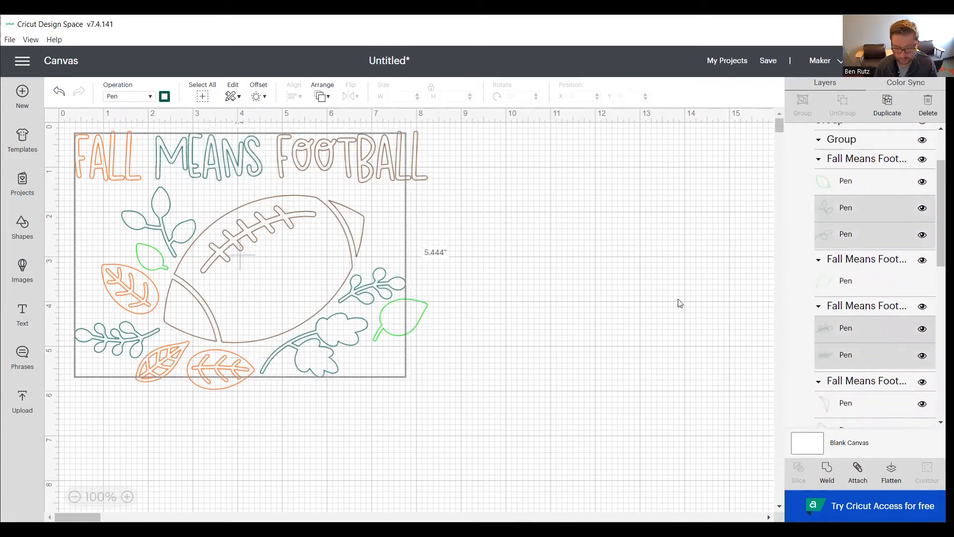
click(827, 471)
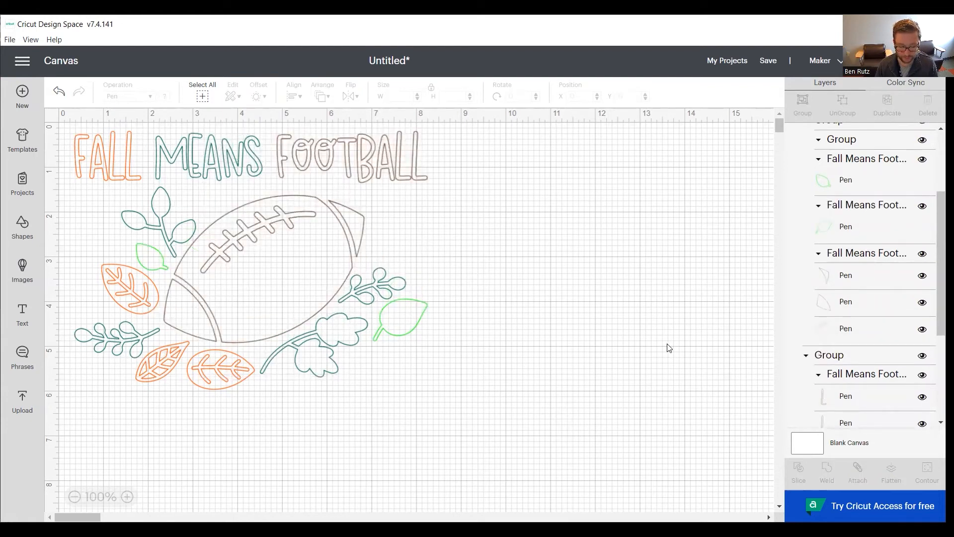
- Weld the eight letters of FOOTBALL and the three football pieces into one pen layer
scroll(843, 336, down, 3)
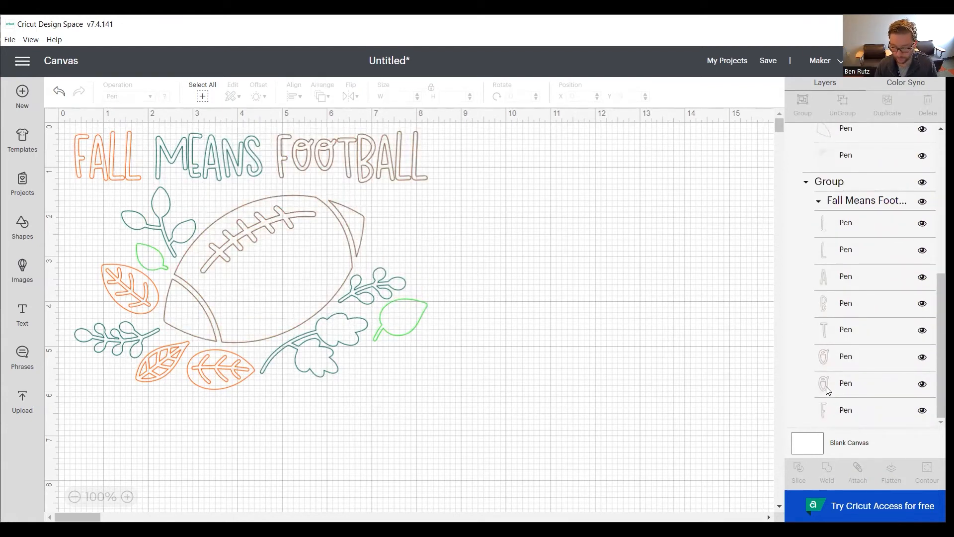
click(826, 409)
shift+click(830, 383)
shift+click(833, 357)
shift+click(834, 330)
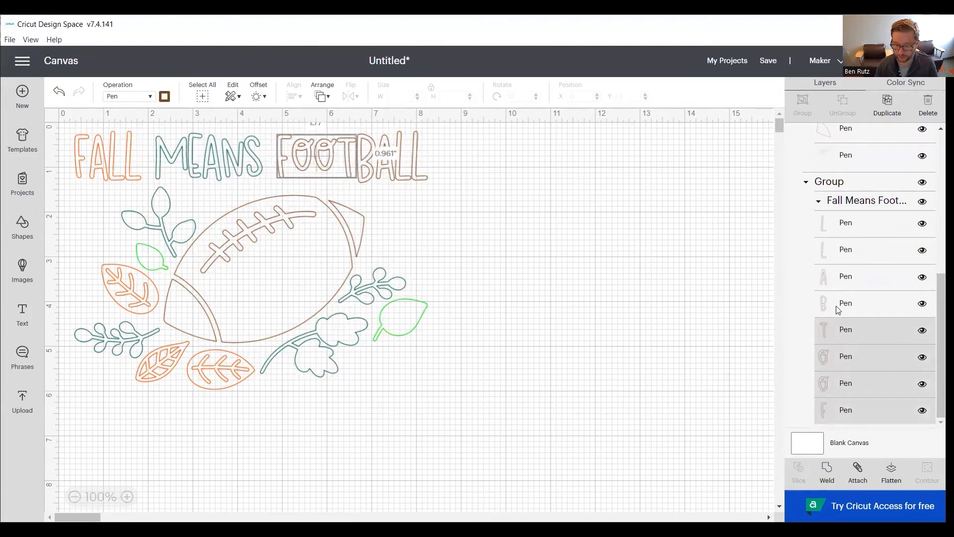
shift+click(835, 304)
shift+click(835, 279)
shift+click(833, 251)
shift+click(832, 223)
scroll(845, 279, up, 2)
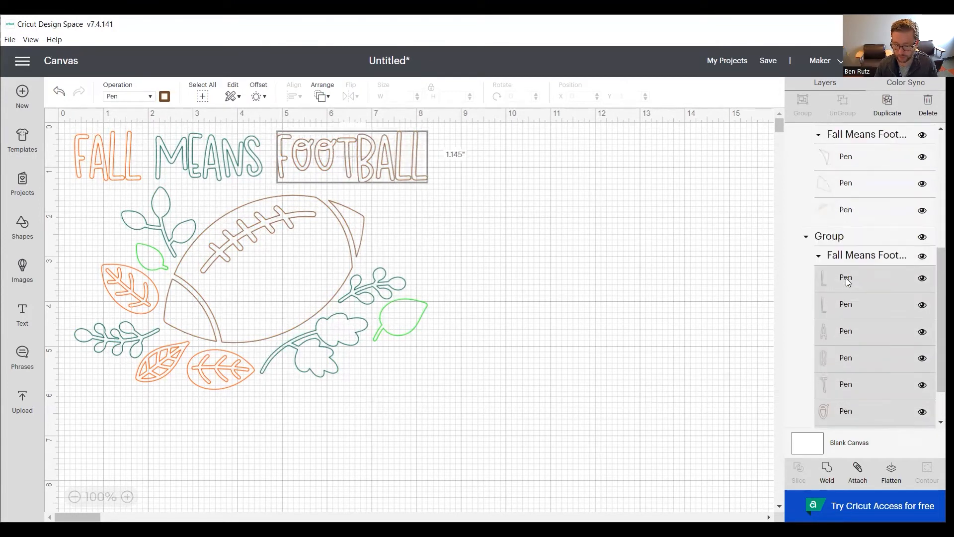
shift+click(847, 281)
shift+click(827, 248)
shift+click(828, 227)
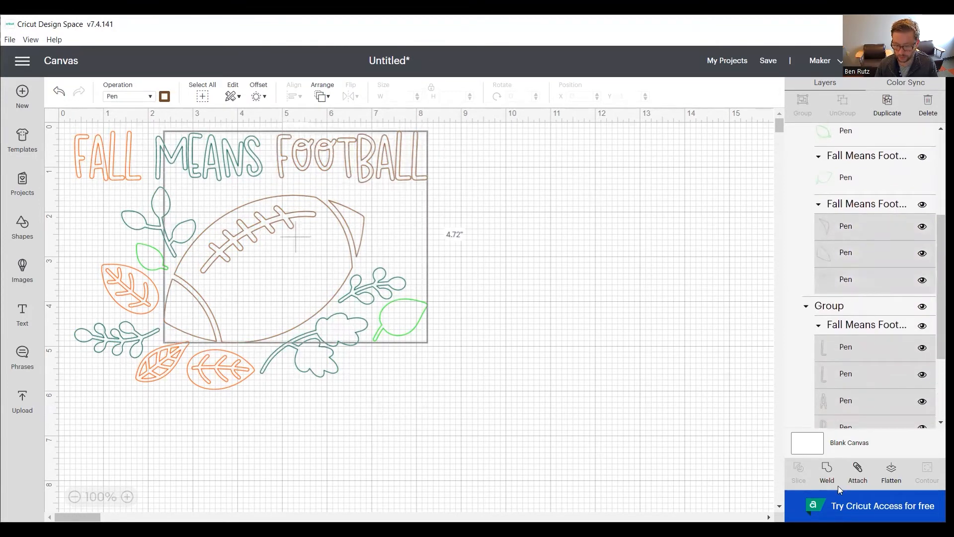
click(823, 468)
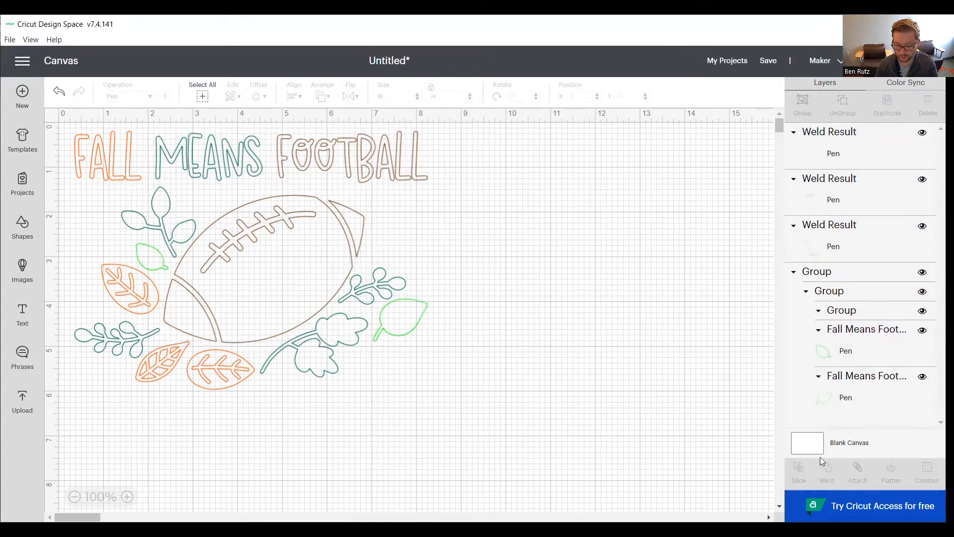
- Weld the two light green leaves into one pen layer and preview the design on the mats
click(847, 405)
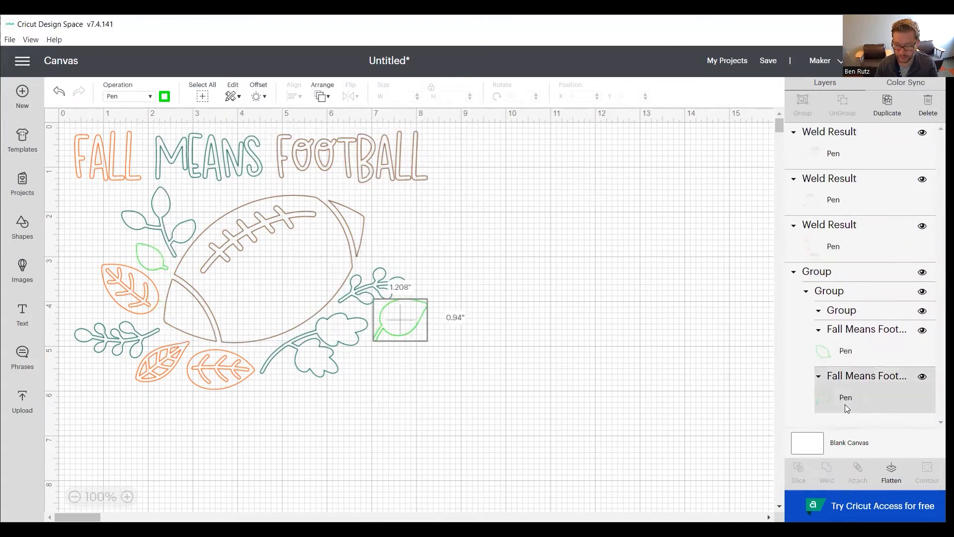
shift+click(845, 357)
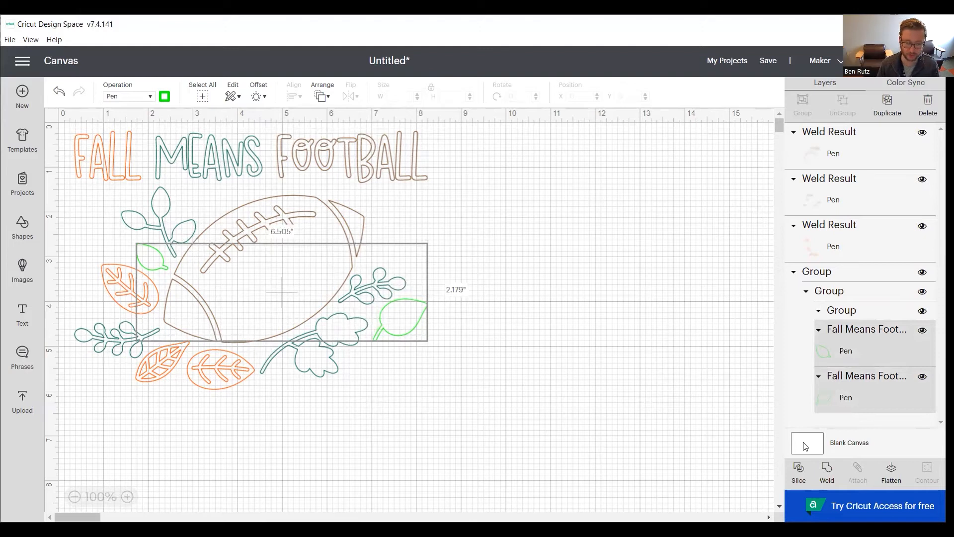
click(827, 475)
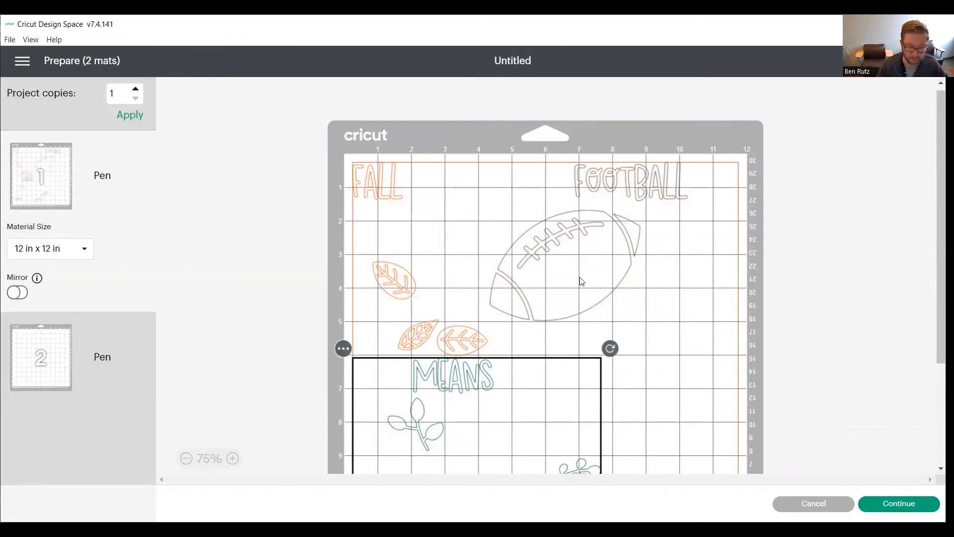
- On mat 1, move the dark green layer up so MEANS follows FALL, and shift the FOOTBALL layer left to complete the arrangement
drag(451, 394, 425, 184)
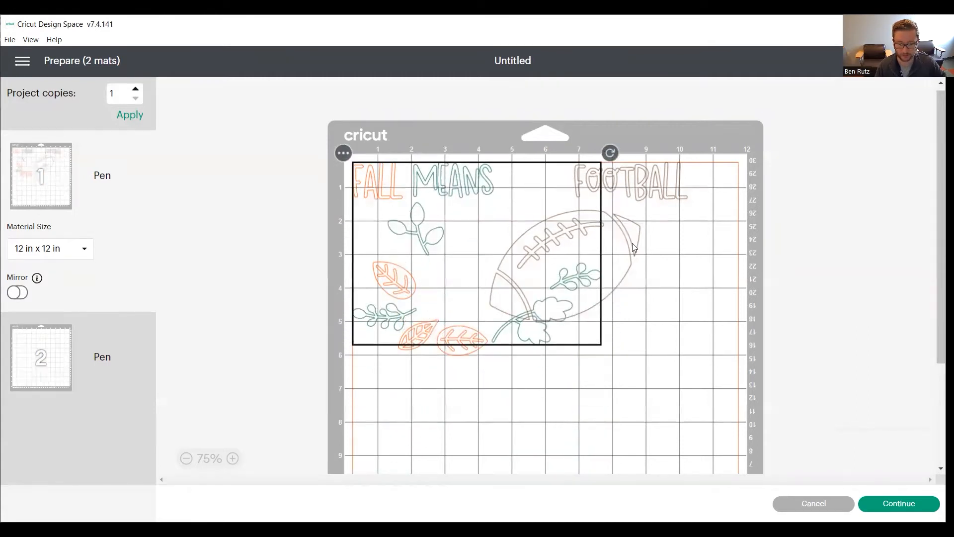
drag(633, 243, 565, 241)
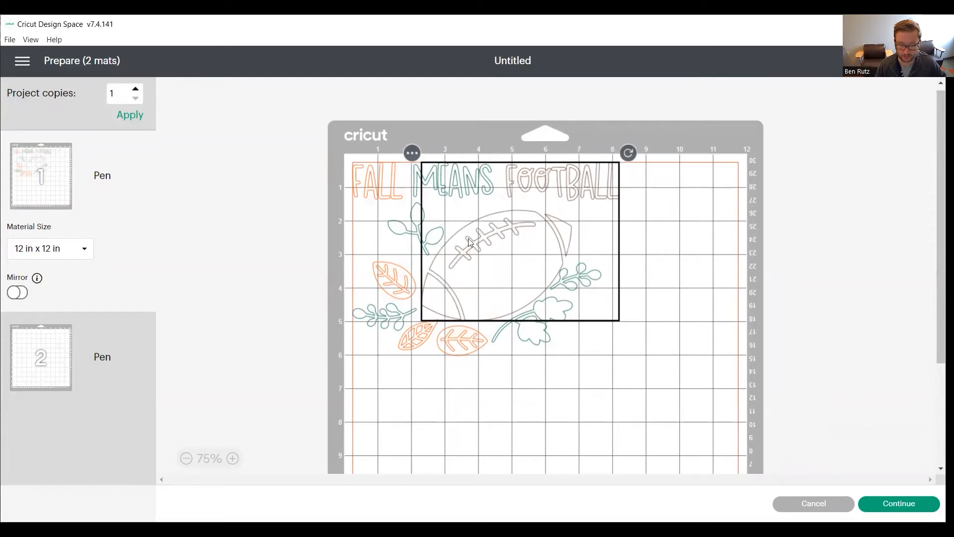
click(378, 326)
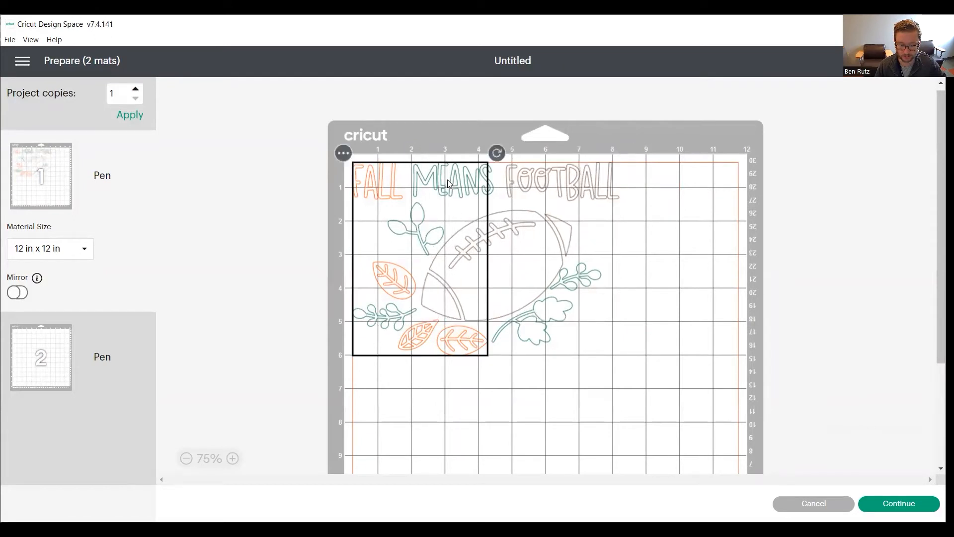
shift+click(542, 340)
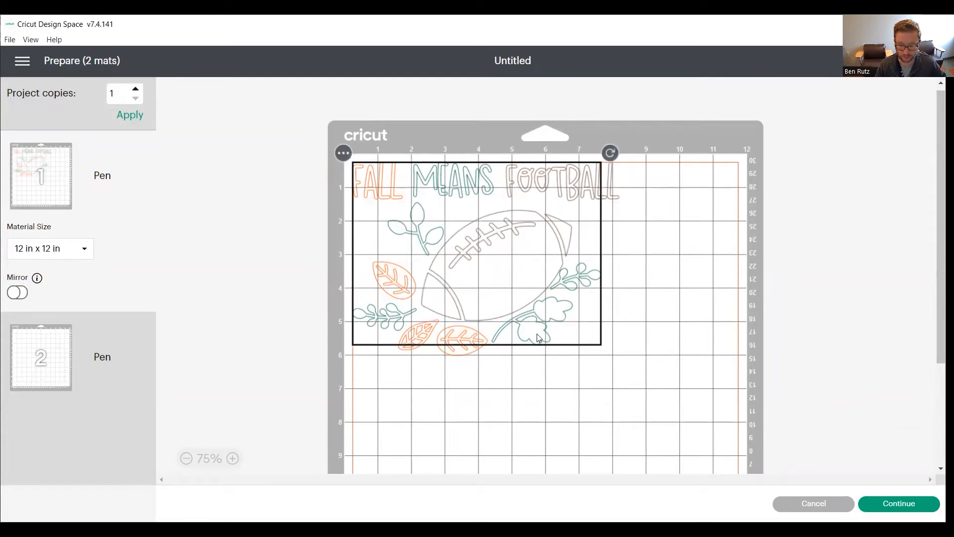
click(471, 178)
click(564, 190)
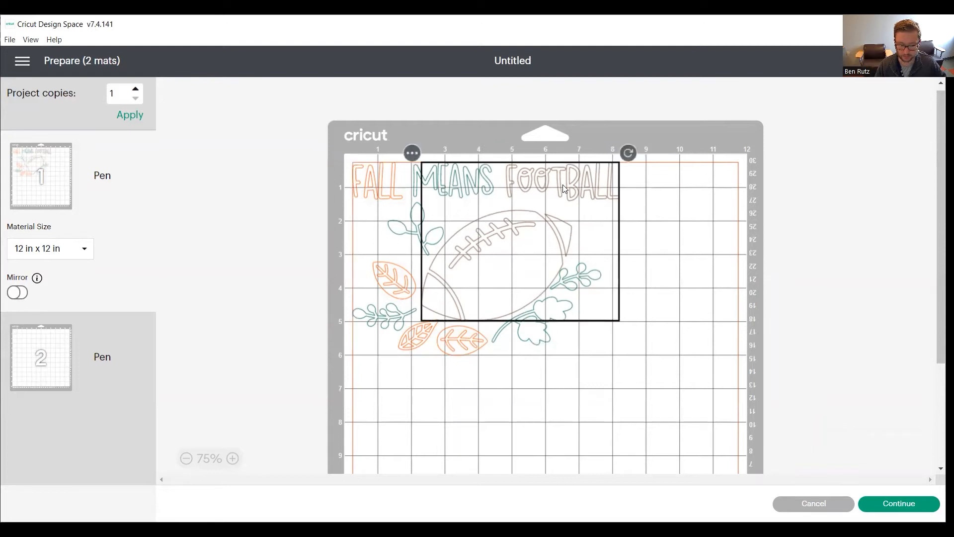
drag(564, 190, 559, 180)
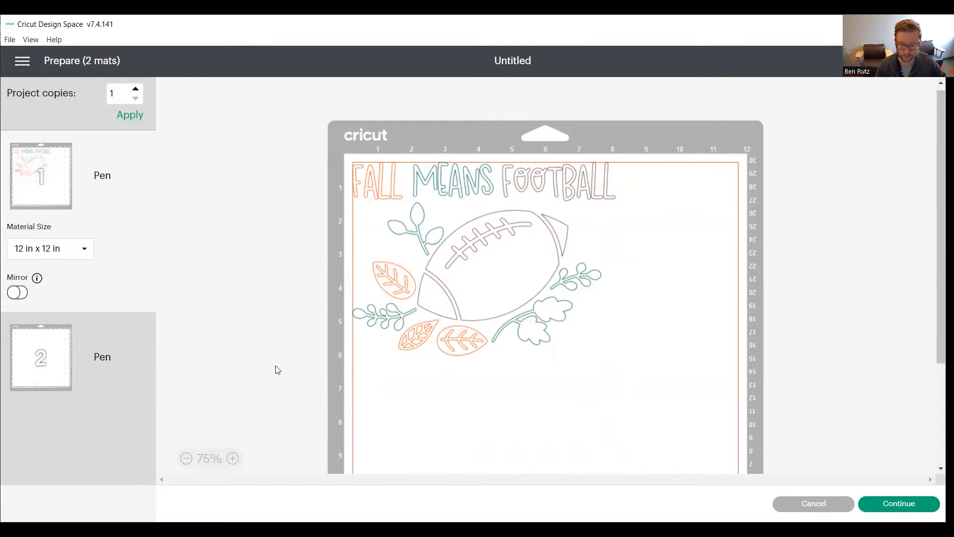
- Move the light green leaves layer from mat 2 onto mat 1
click(62, 369)
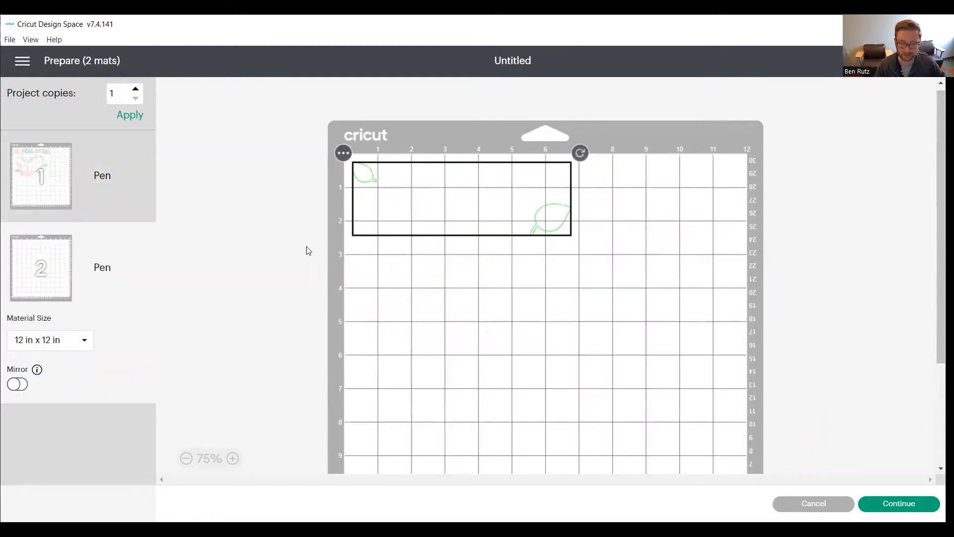
click(349, 155)
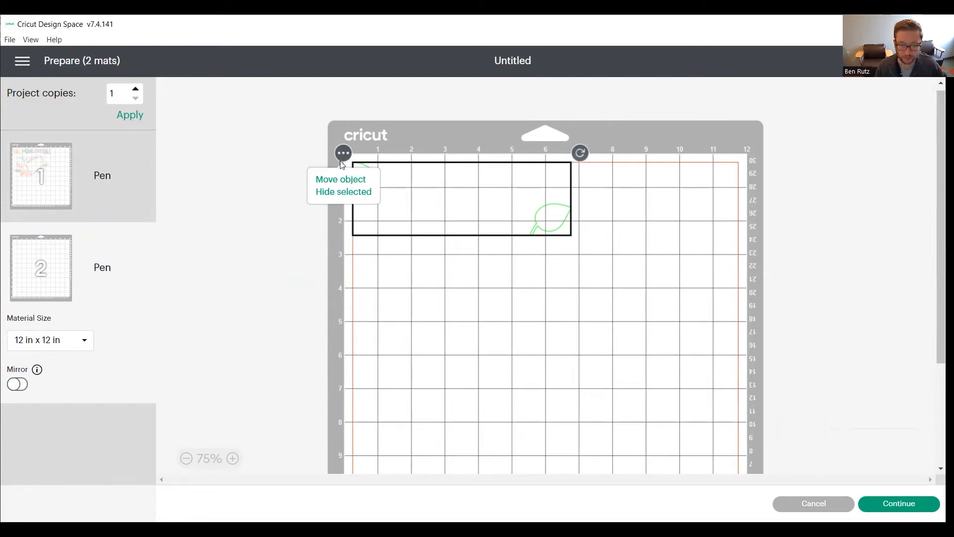
click(337, 184)
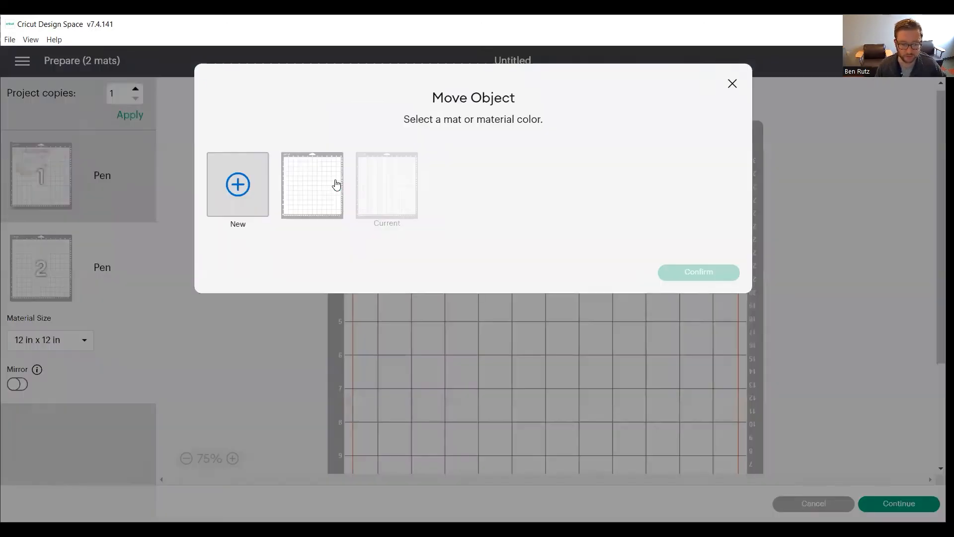
click(312, 188)
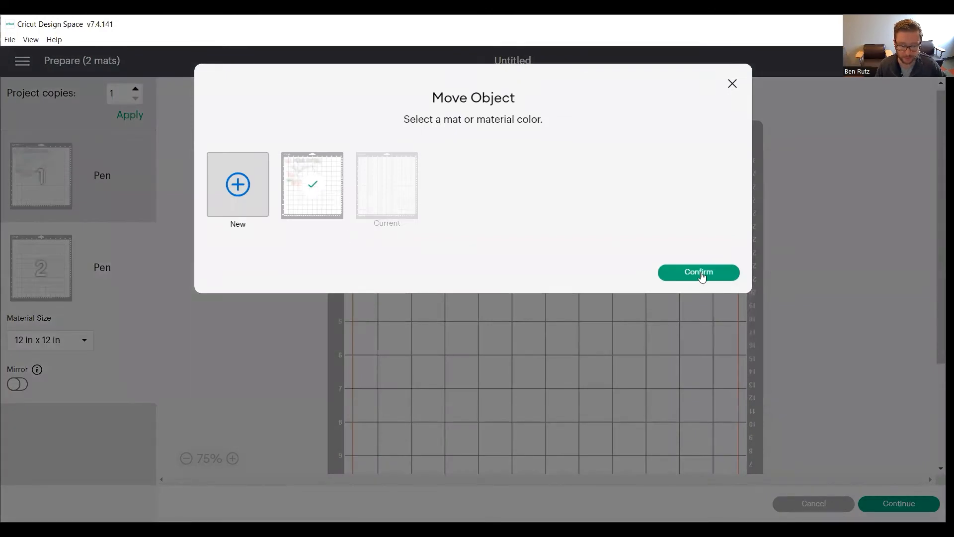
click(698, 273)
- Rearrange mat 1 so FOOTBALL follows MEANS on the top line and the two light green leaves sit on either side of the football
drag(557, 227, 634, 290)
drag(506, 220, 506, 425)
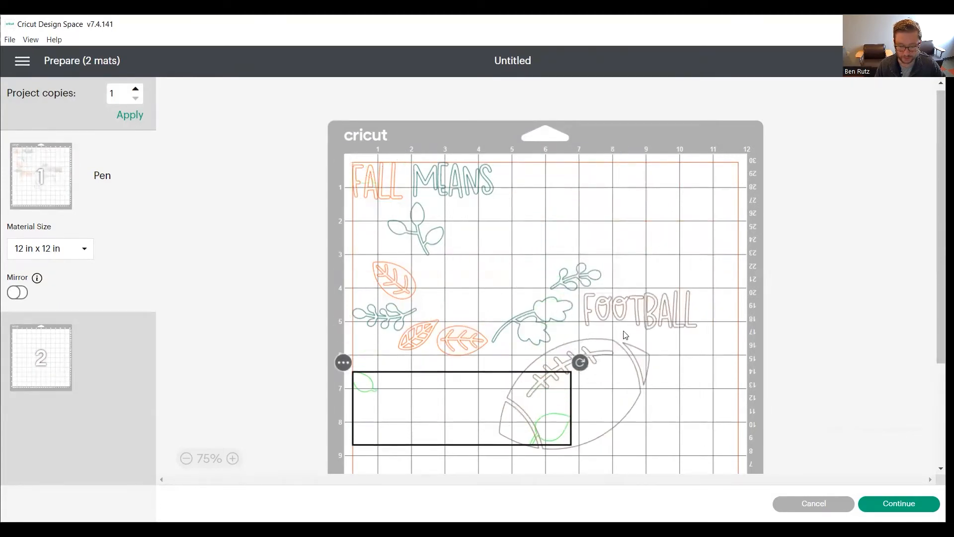
drag(626, 286, 538, 155)
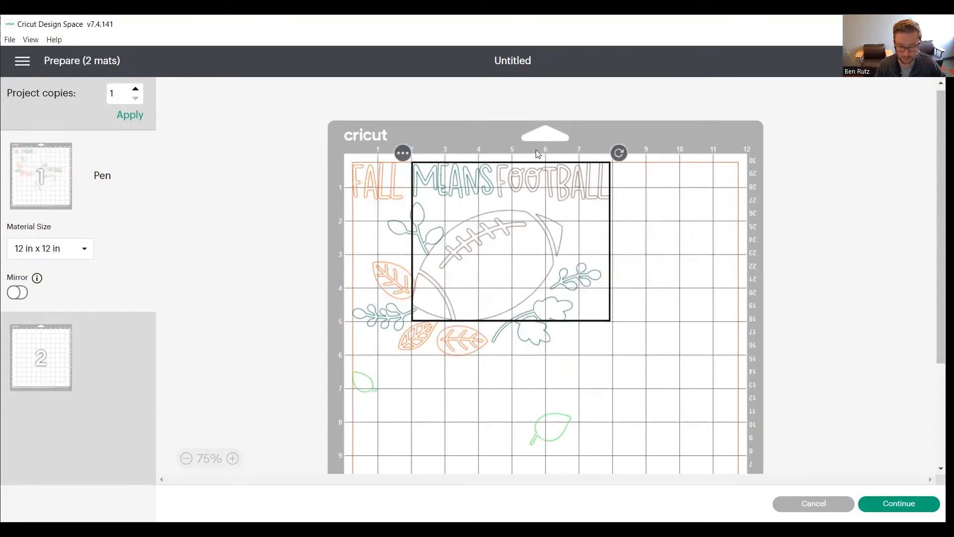
drag(549, 417, 594, 311)
click(638, 395)
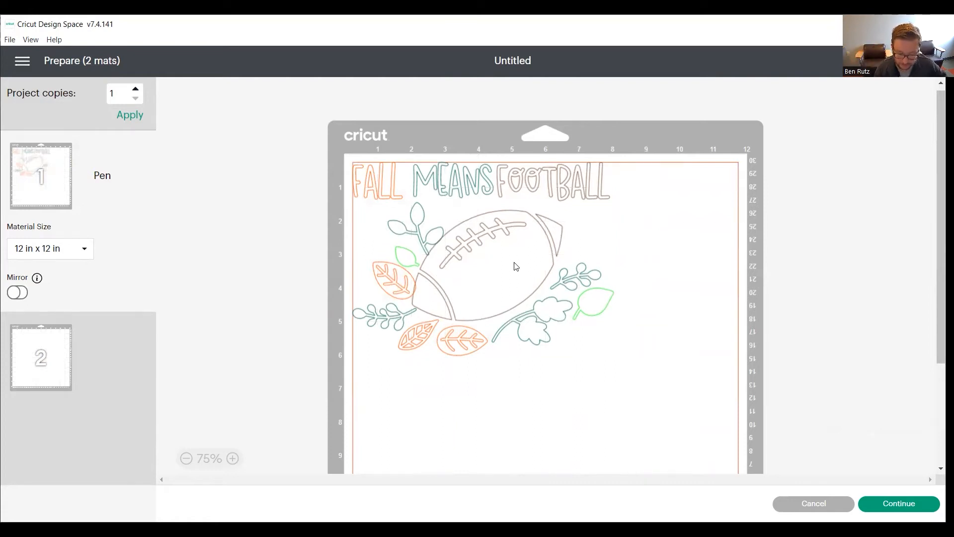
- Shift the FOOTBALL layer slightly right to widen the gap after MEANS
drag(514, 266, 524, 265)
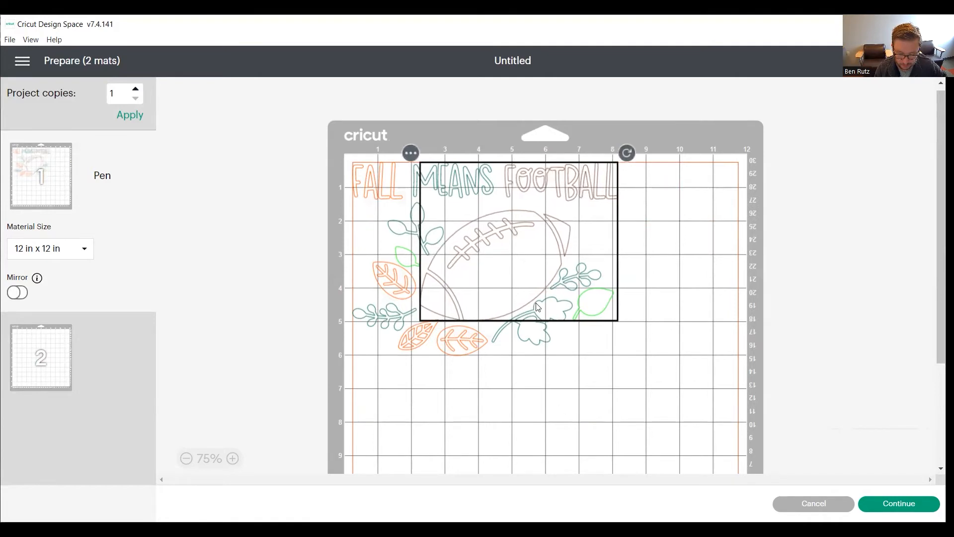
click(565, 363)
click(588, 311)
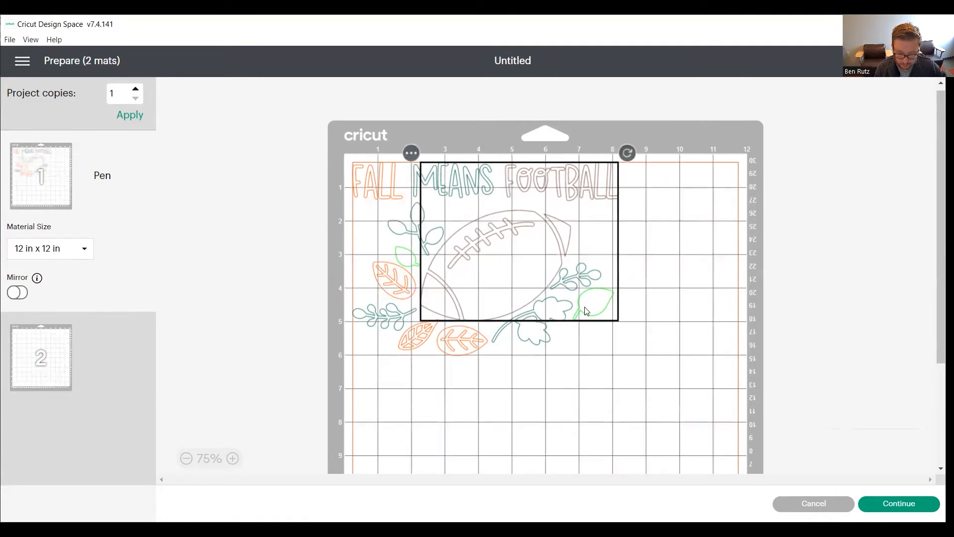
click(625, 351)
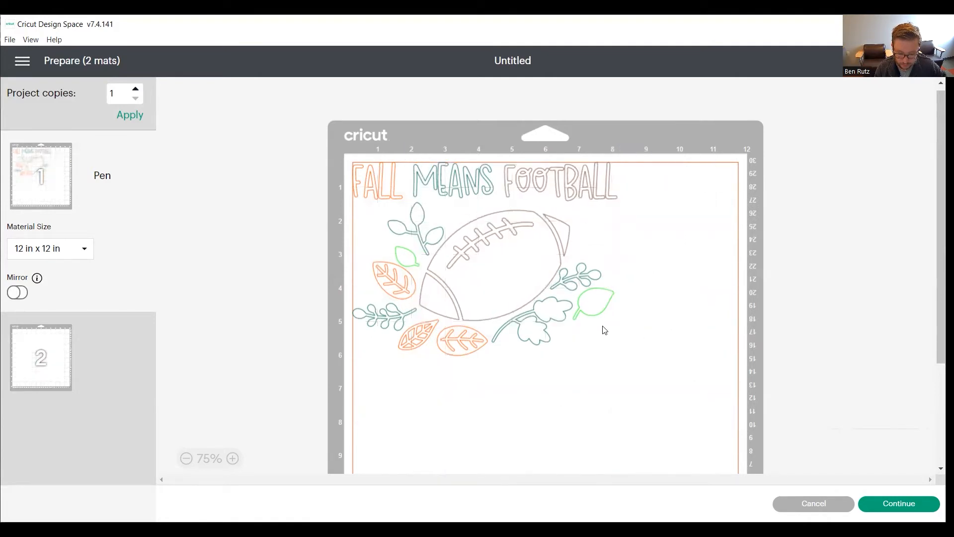
- Move the FOOTBALL layer clear of the light green leaves, nudge the leaves slightly right, and return the FOOTBALL layer beside MEANS
click(574, 320)
drag(577, 318, 557, 472)
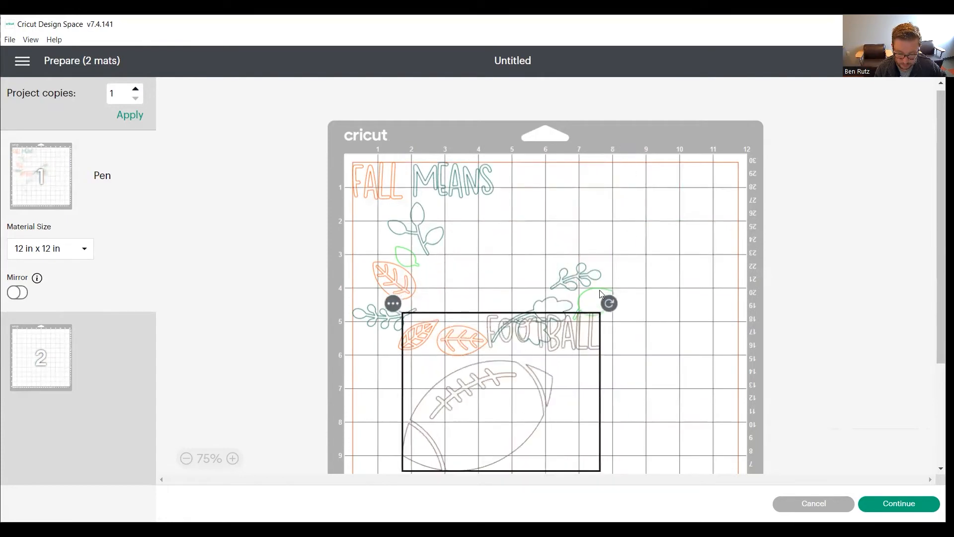
click(592, 302)
key(Right)
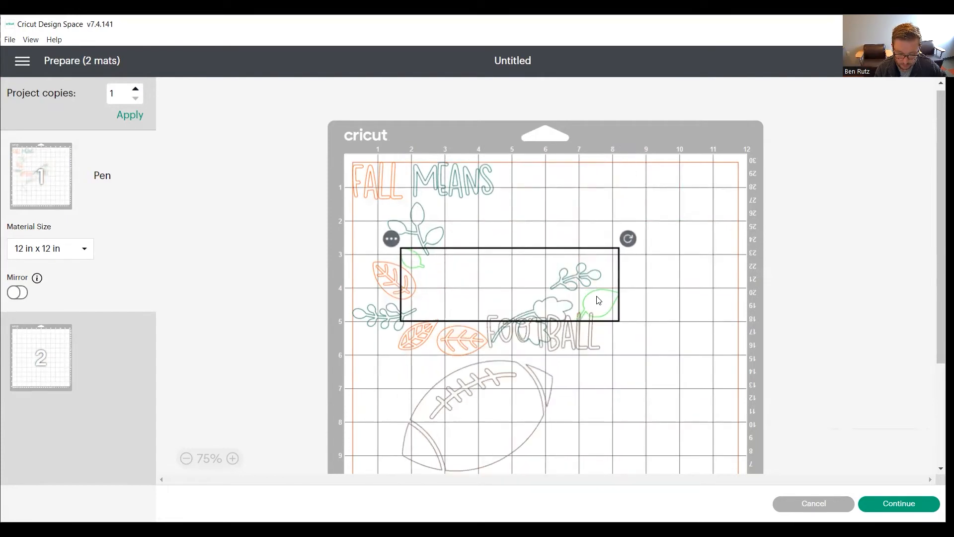
drag(519, 436, 534, 245)
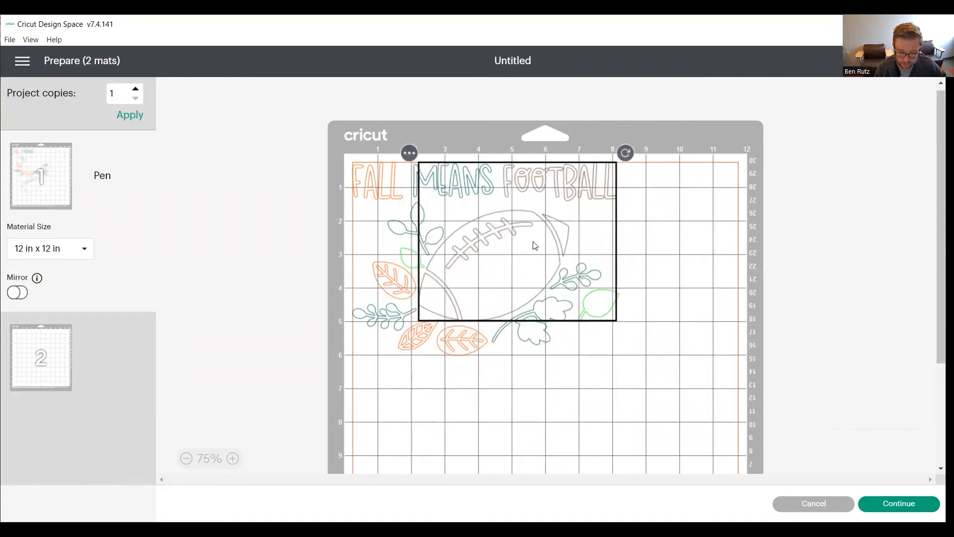
click(582, 423)
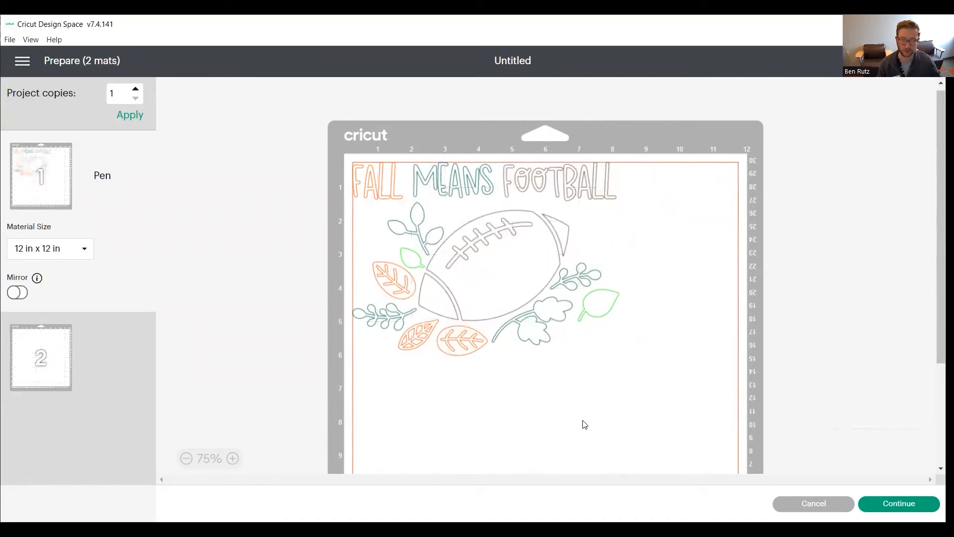